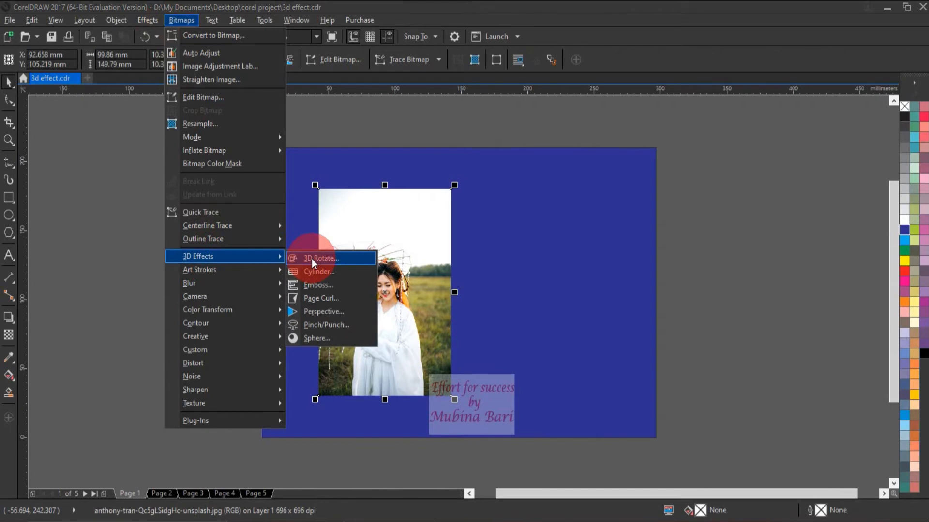
- Start the 3D Rotate effect on the umbrella photo, compare the before-and-after previews, and preview the effect directly on the page
{"action": "left_click", "coordinate": [312, 259]}
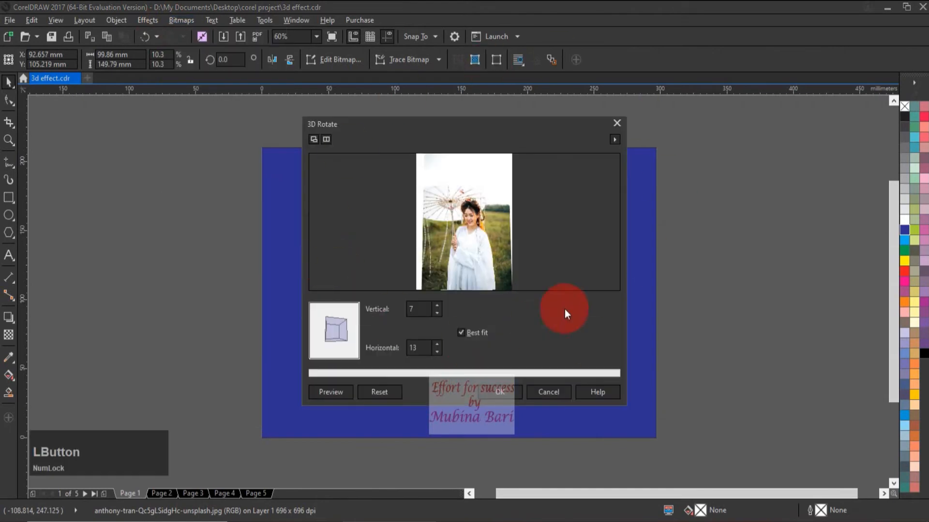
{"action": "left_click_drag", "start_coordinate": [483, 127], "coordinate": [688, 140]}
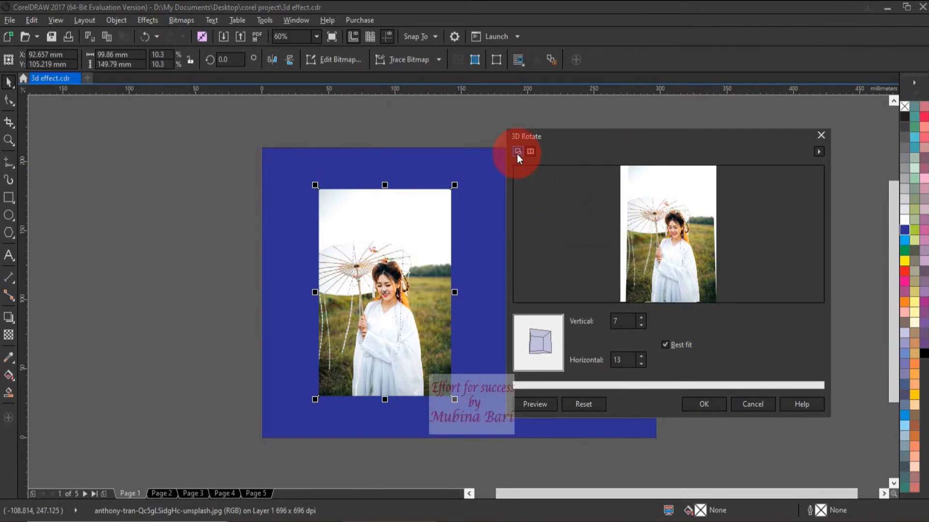
{"action": "left_click", "coordinate": [530, 151]}
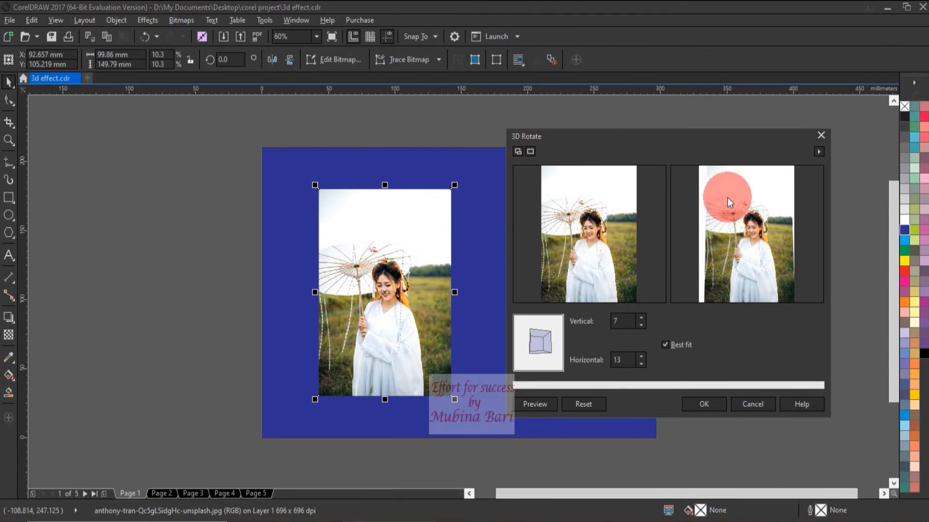
{"action": "left_click", "coordinate": [519, 152]}
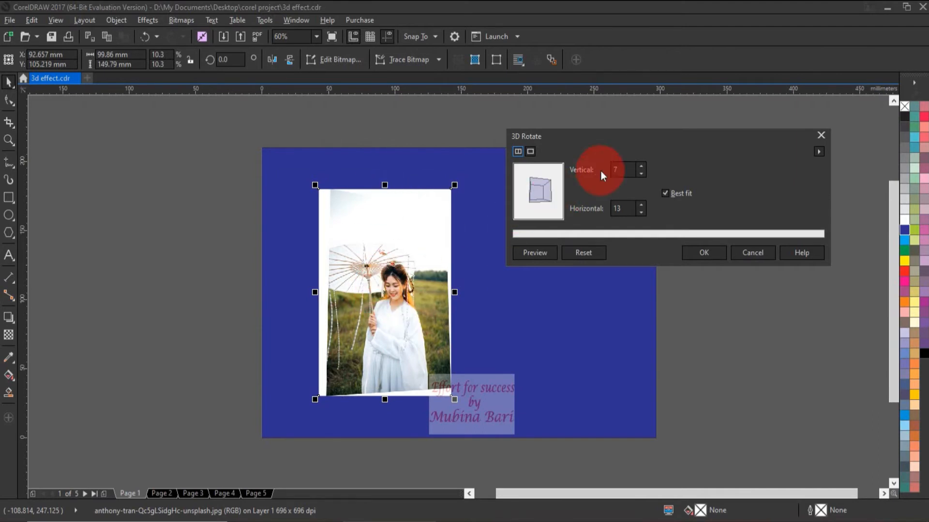
- Try vertical rotation values of 2 and 19 for the umbrella photo
{"action": "left_click", "coordinate": [621, 169]}
{"action": "left_click", "coordinate": [623, 216]}
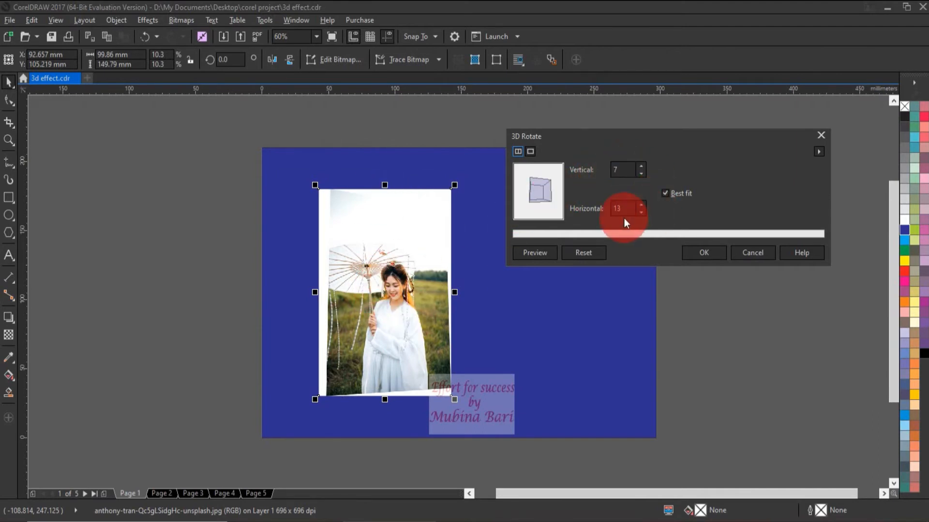
{"action": "left_click", "coordinate": [641, 177]}
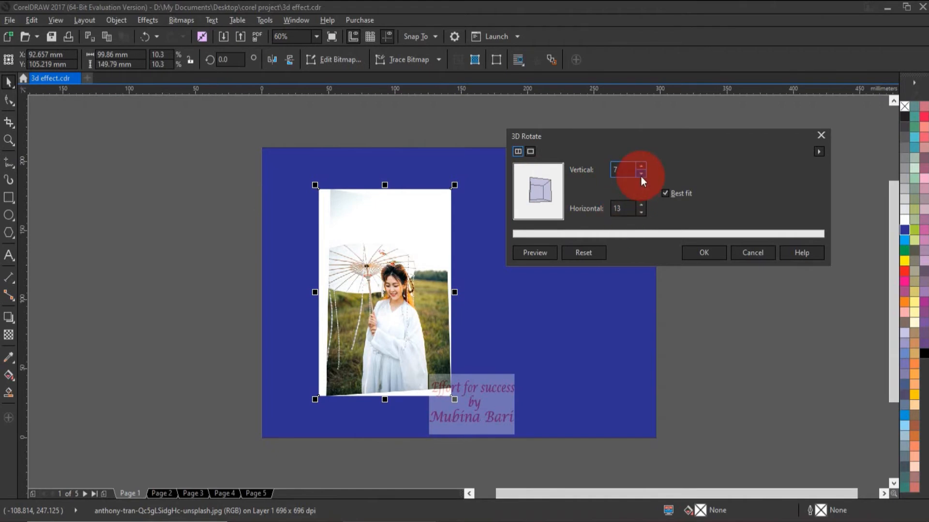
{"action": "left_click", "coordinate": [640, 173]}
{"action": "left_click", "coordinate": [642, 174]}
{"action": "left_click", "coordinate": [642, 173]}
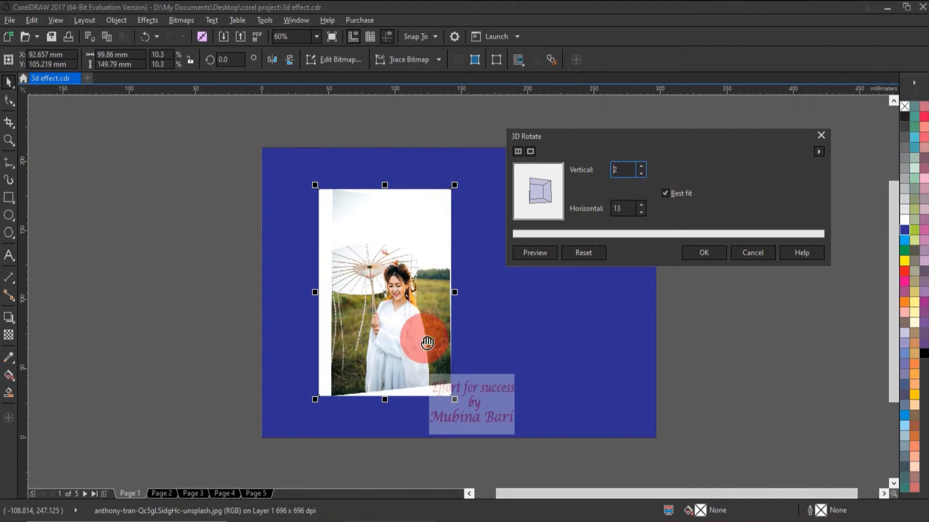
{"action": "left_click", "coordinate": [645, 166]}
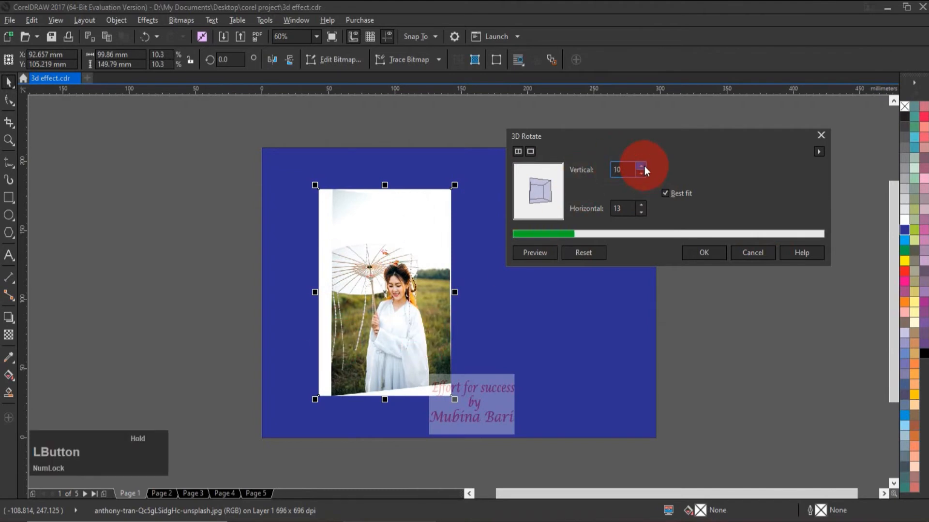
{"action": "left_click_drag", "start_coordinate": [644, 166], "coordinate": [643, 166]}
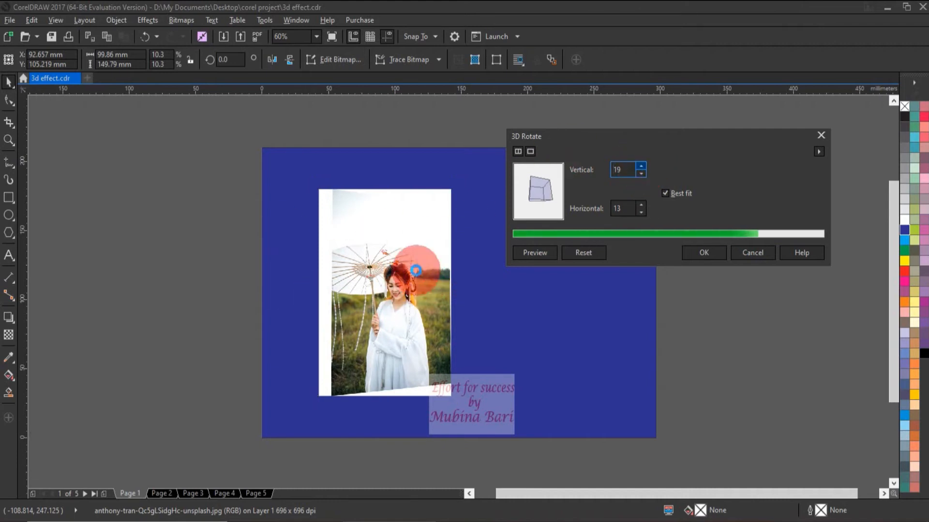
- Rotate the photo to 5 vertical and -17 horizontal, compare it without Best fit, and apply the effect with Best fit enabled
{"action": "mouse_move", "coordinate": [553, 197]}
{"action": "left_mouse_down"}
{"action": "mouse_move", "coordinate": [538, 204]}
{"action": "mouse_move", "coordinate": [558, 195]}
{"action": "left_mouse_up"}
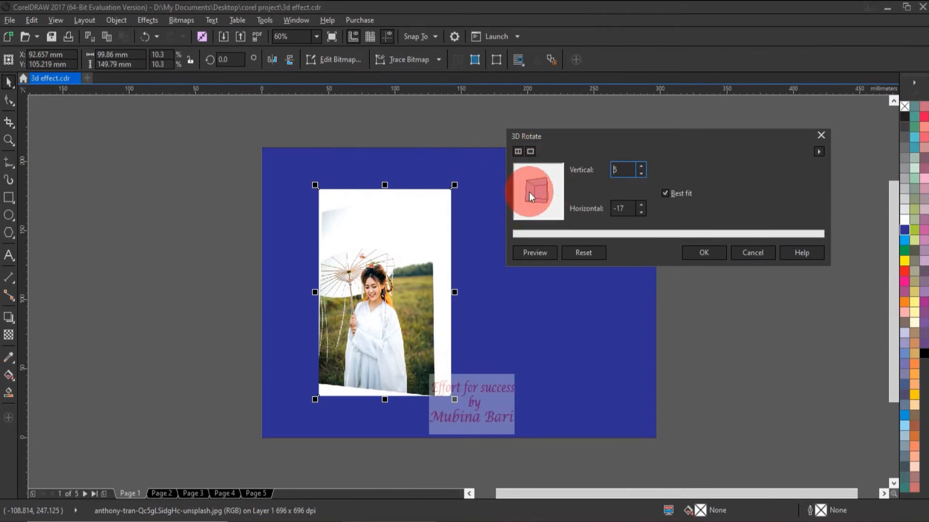
{"action": "type", "text": "5"}
{"action": "left_click", "coordinate": [616, 209]}
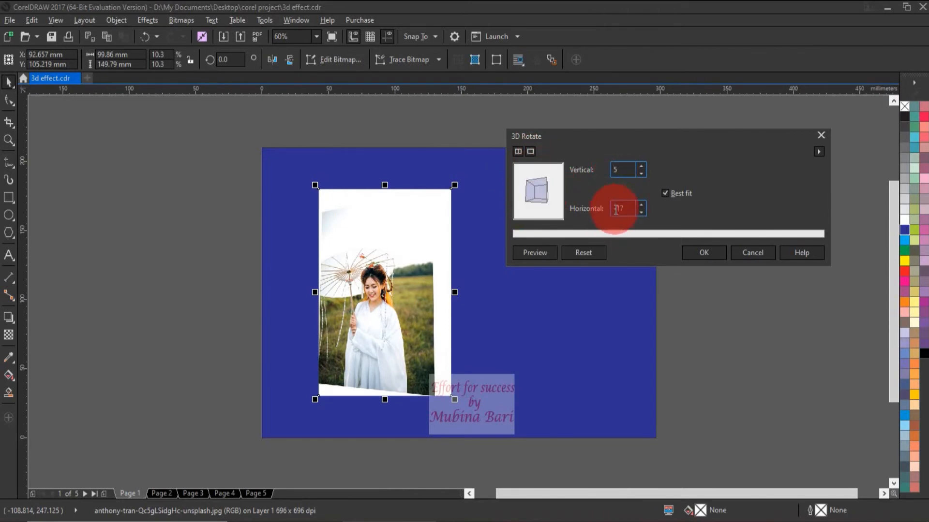
{"action": "left_click", "coordinate": [666, 193]}
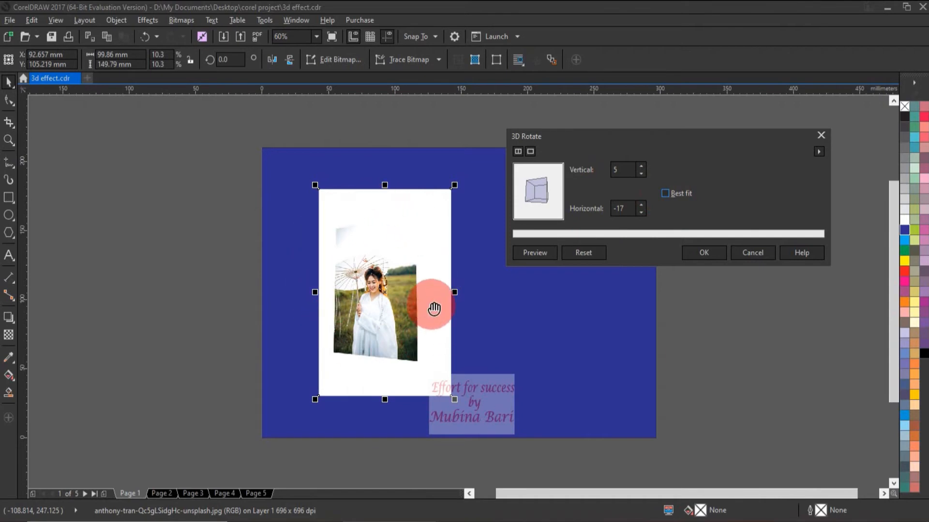
{"action": "left_click", "coordinate": [663, 197]}
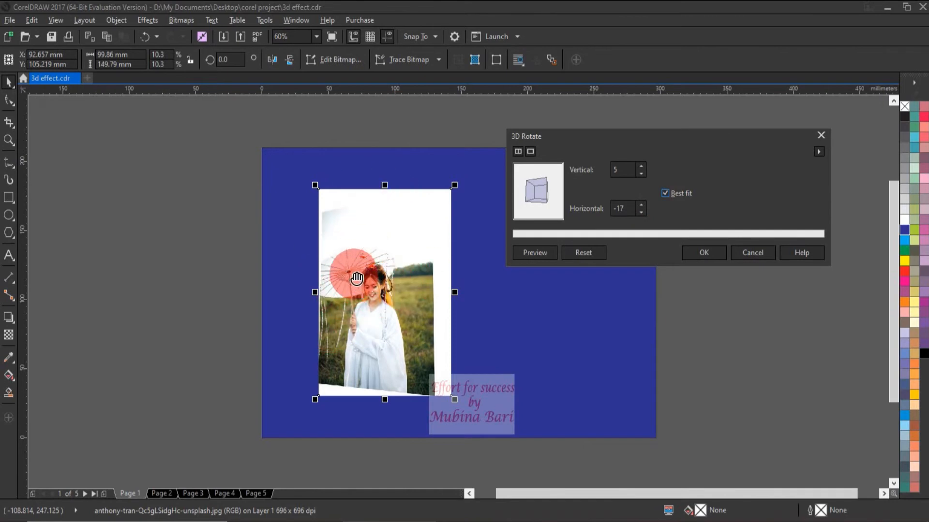
{"action": "left_click", "coordinate": [702, 253]}
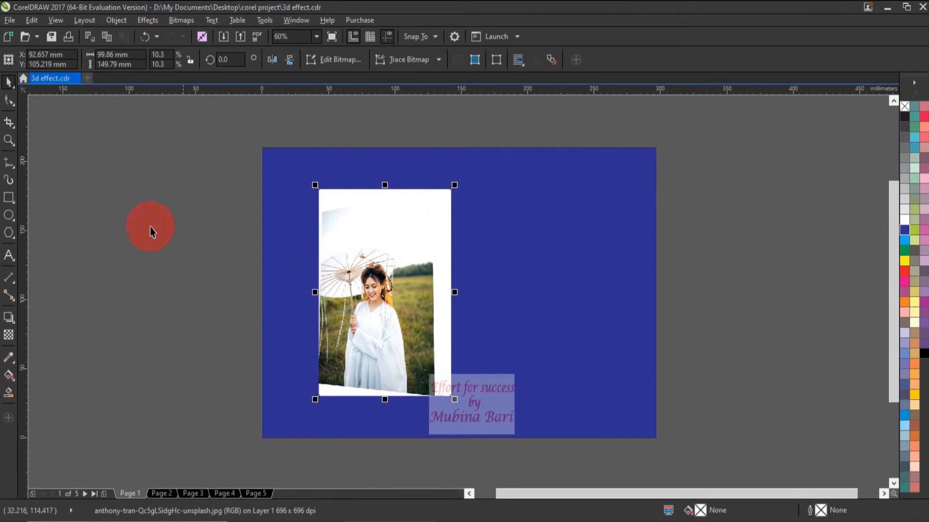
- Inspect the rotated photo up close and undo the 3D rotation
{"action": "left_click", "coordinate": [9, 140]}
{"action": "left_click_drag", "start_coordinate": [279, 172], "coordinate": [552, 427]}
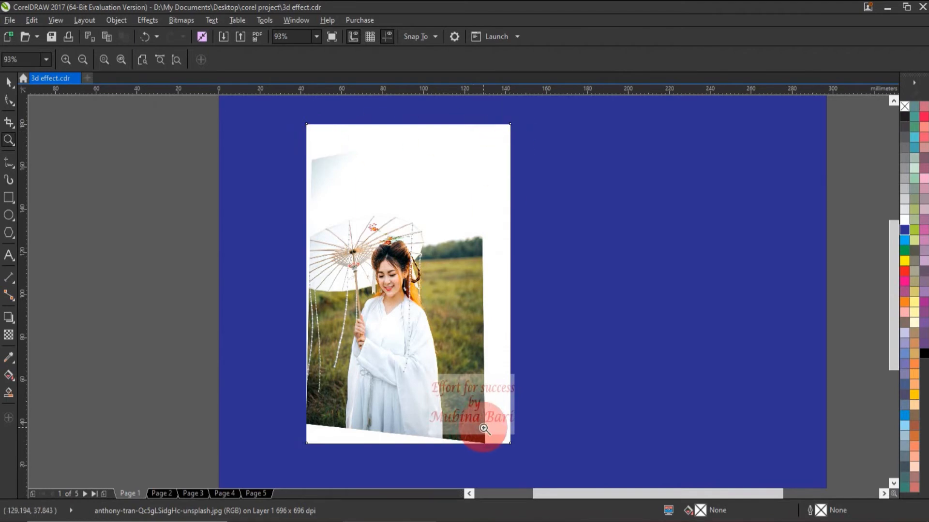
{"action": "left_click", "coordinate": [138, 60]}
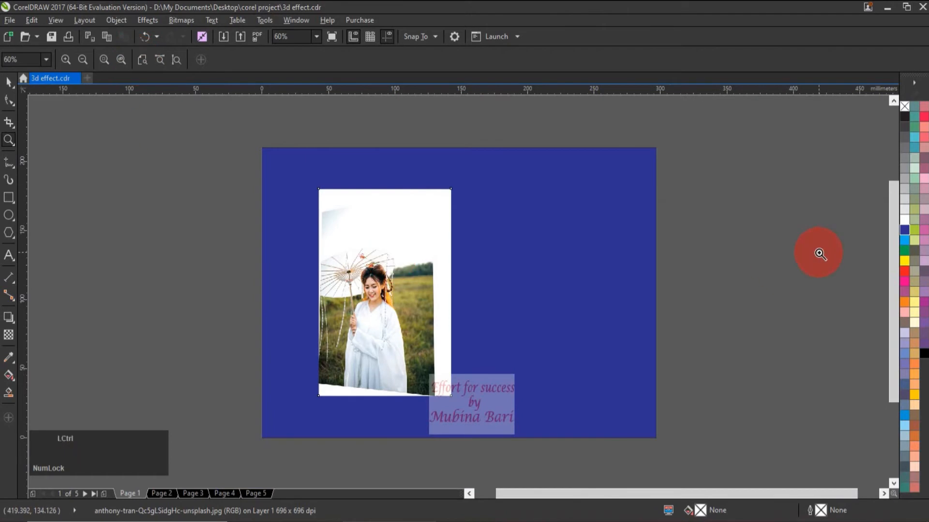
{"action": "key", "text": "ctrl+z"}
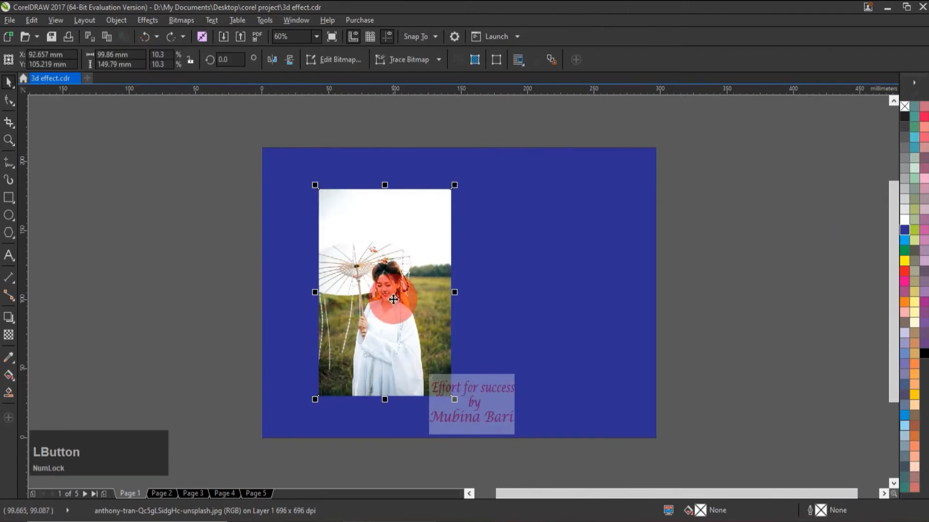
- Place a duplicate of the umbrella photo beside the original, overlapping the page's left edge, and reselect the original
{"action": "left_click_drag", "start_coordinate": [393, 299], "coordinate": [240, 295]}
{"action": "right_click", "coordinate": [240, 295]}
{"action": "left_click", "coordinate": [364, 307]}
- Start the Cylinder effect on the original umbrella photo and preview Horizontal mode at 67 and -65 percent
{"action": "left_click", "coordinate": [180, 20]}
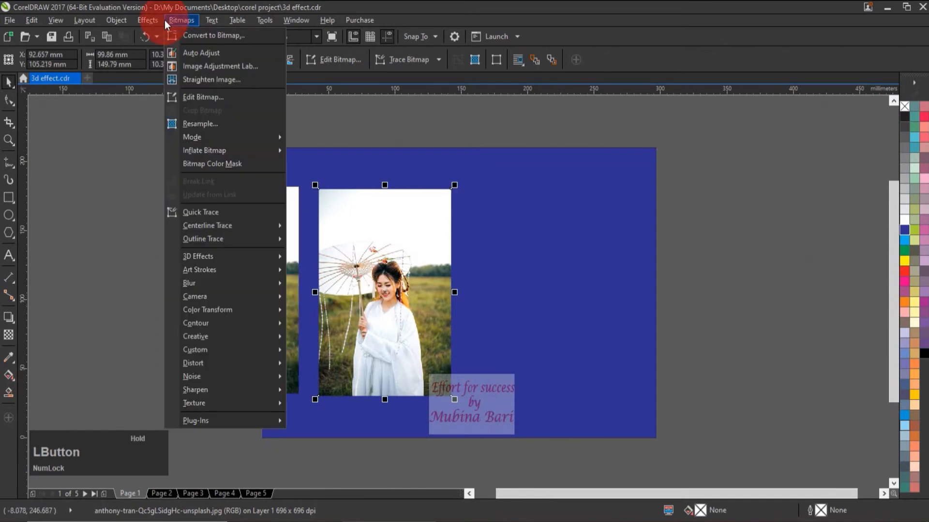
{"action": "mouse_move", "coordinate": [205, 254]}
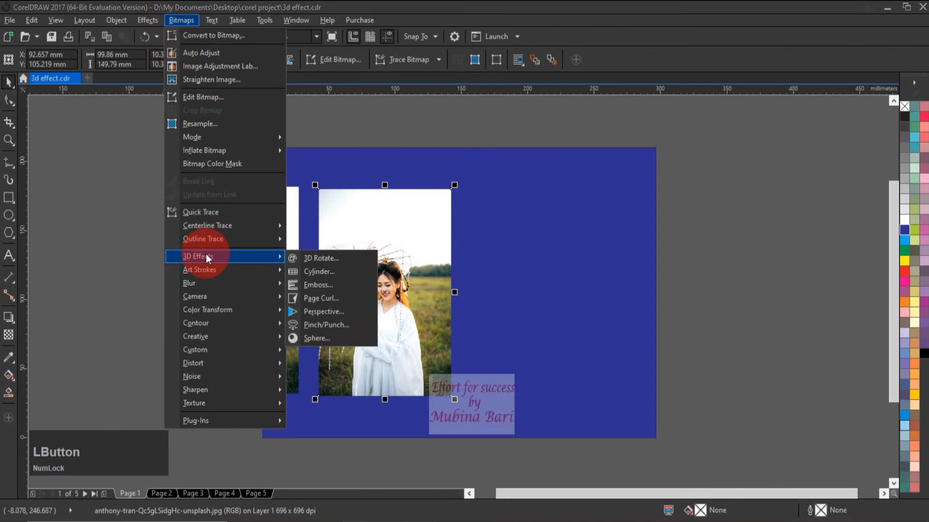
{"action": "left_click", "coordinate": [320, 269]}
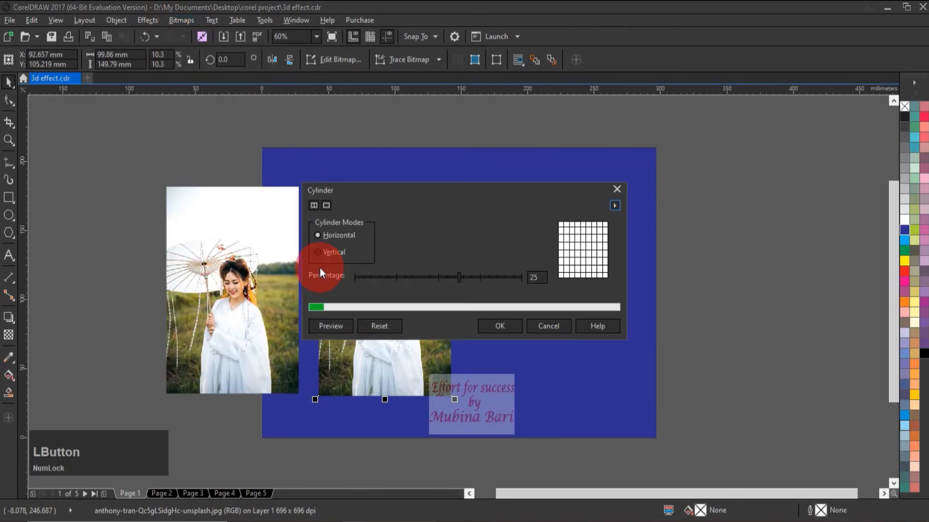
{"action": "left_click_drag", "start_coordinate": [463, 196], "coordinate": [669, 184]}
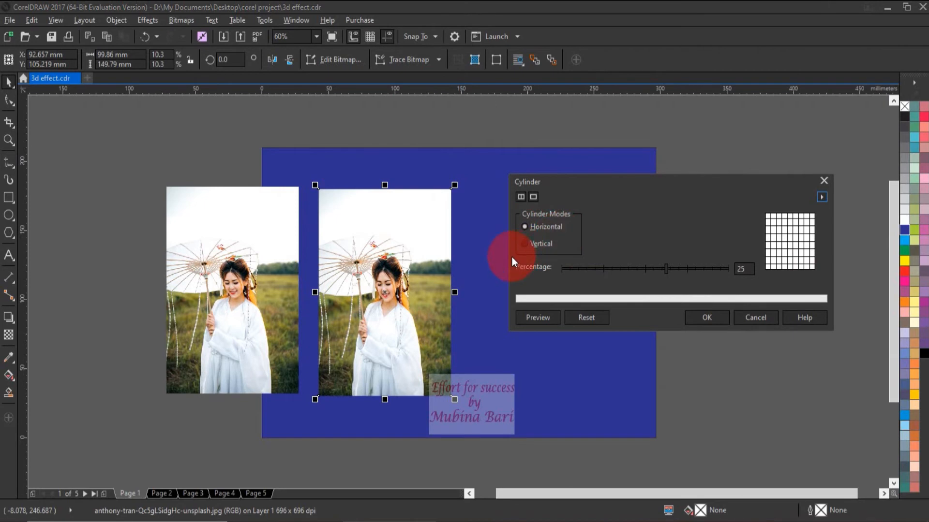
{"action": "left_click", "coordinate": [405, 342]}
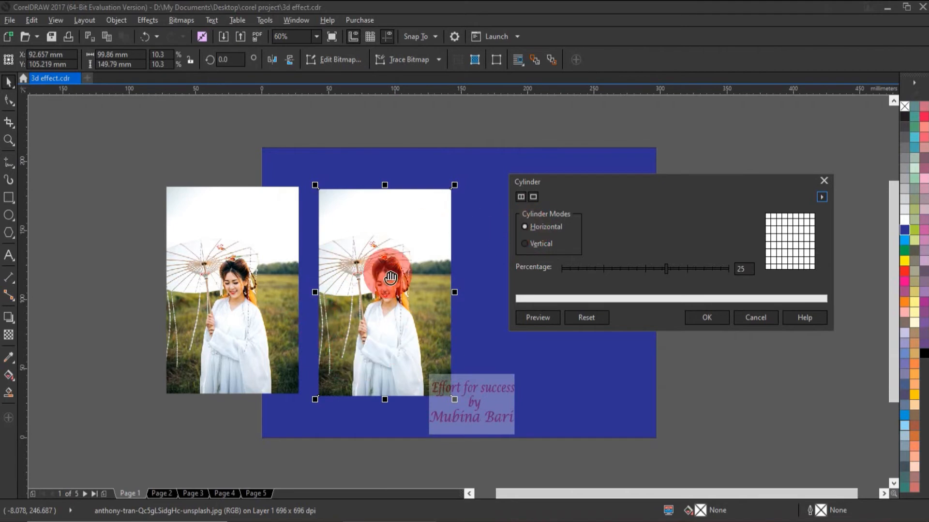
{"action": "left_click", "coordinate": [701, 269]}
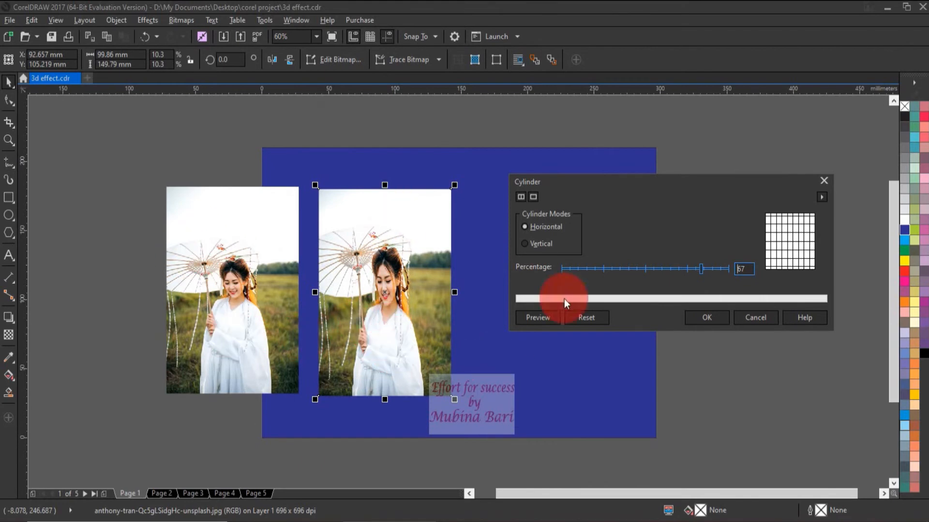
{"action": "left_click", "coordinate": [591, 269]}
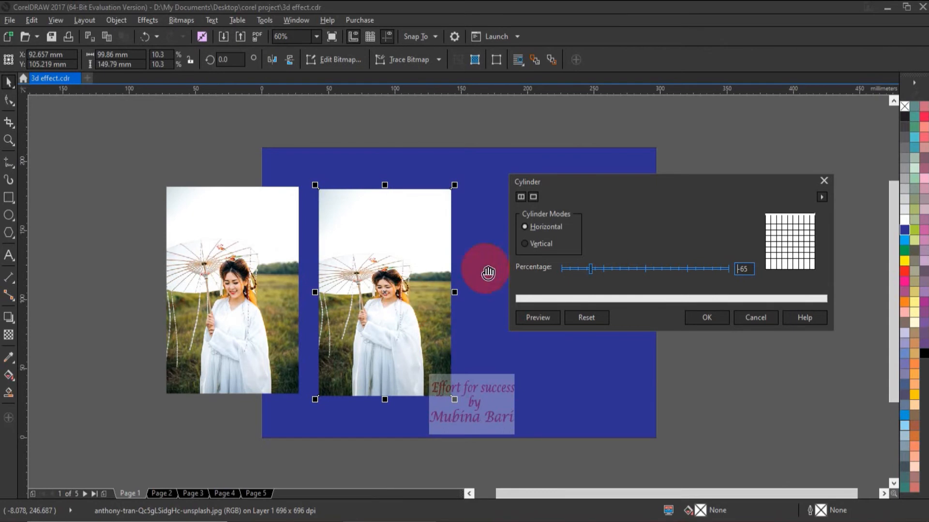
- Switch the cylinder to Vertical mode, try 65 percent, and apply the effect at -59 percent
{"action": "left_click", "coordinate": [526, 245]}
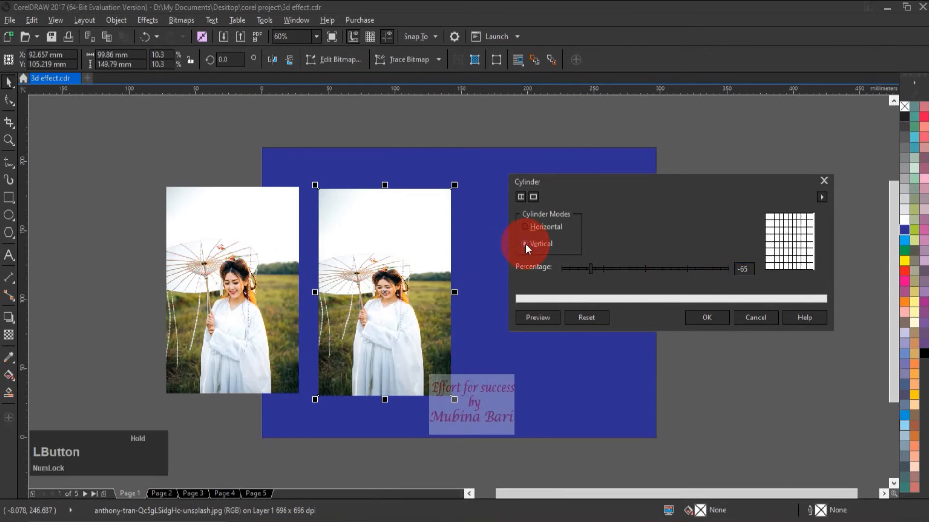
{"action": "left_click", "coordinate": [701, 267]}
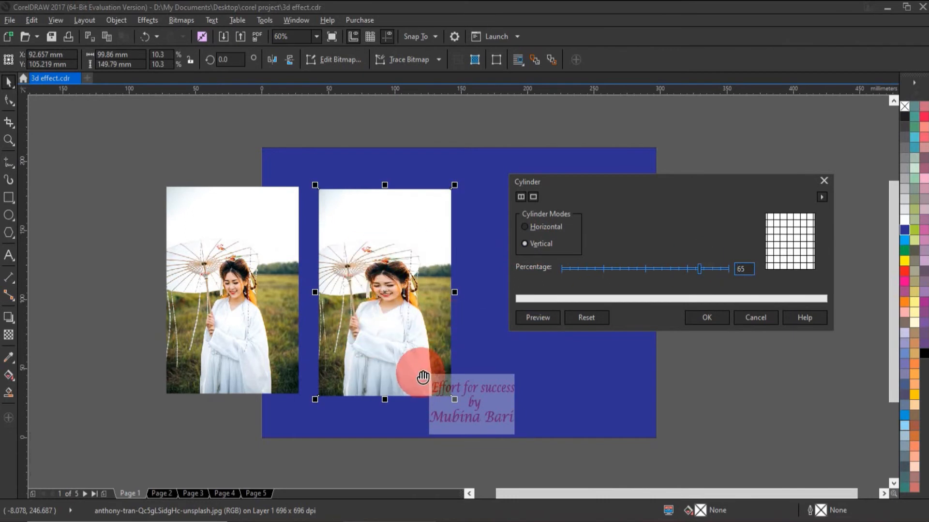
{"action": "left_click", "coordinate": [596, 267]}
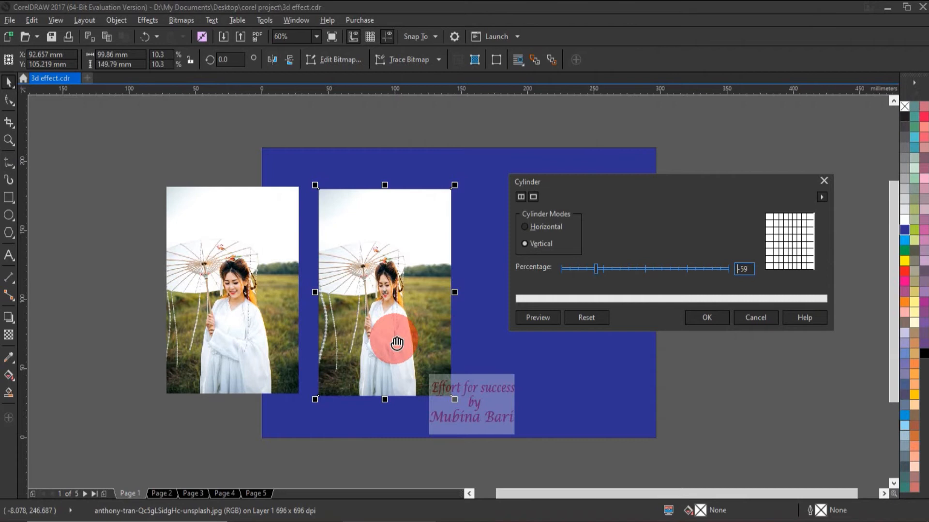
{"action": "left_click", "coordinate": [715, 319]}
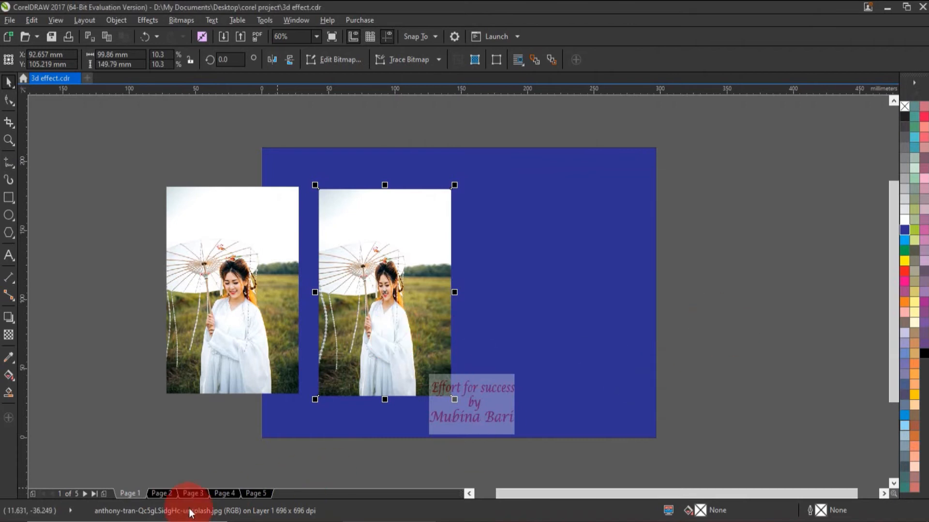
- Go to Page 2, start the Emboss effect on the portrait photo, and move the effect settings clear of the photo
{"action": "left_click", "coordinate": [166, 496]}
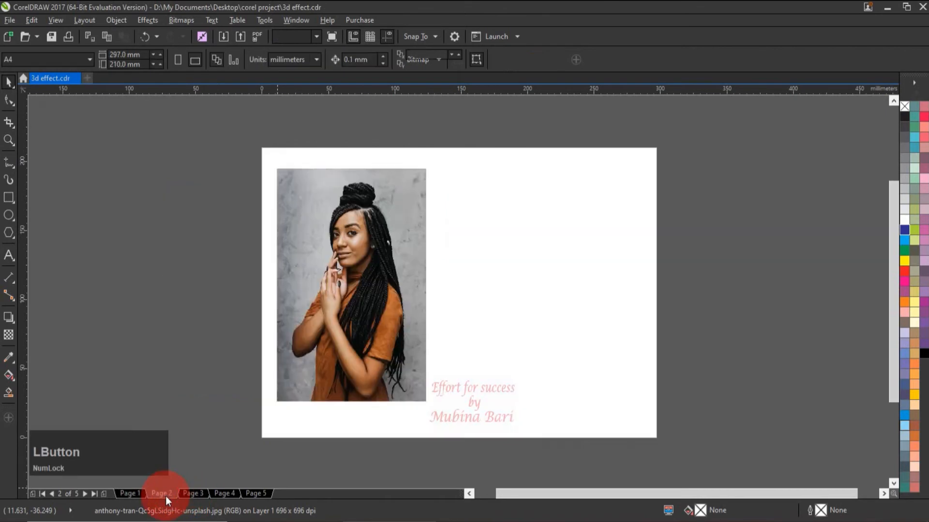
{"action": "left_click", "coordinate": [394, 300]}
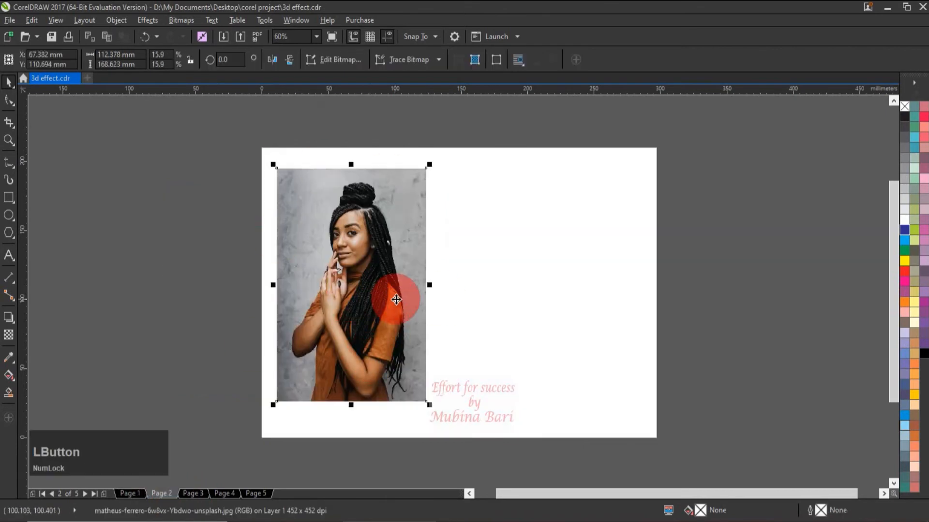
{"action": "left_click", "coordinate": [184, 20]}
{"action": "mouse_move", "coordinate": [191, 262]}
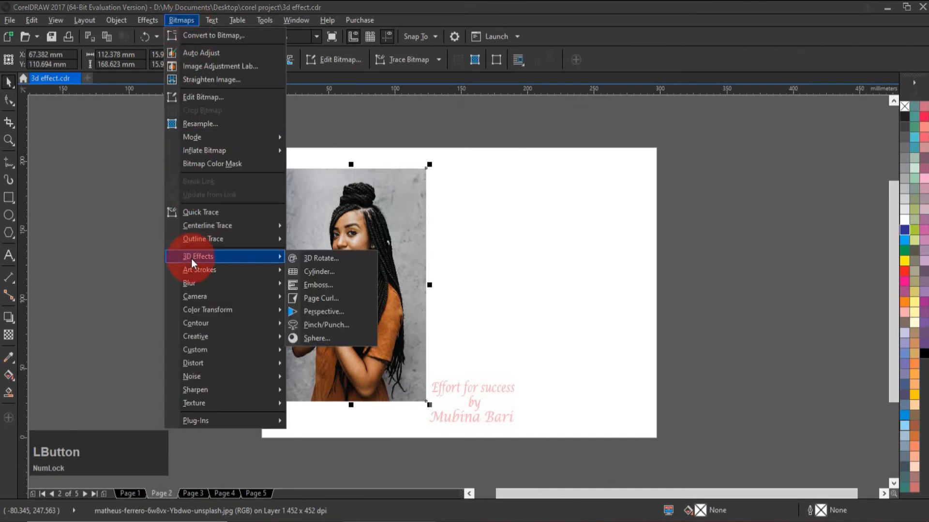
{"action": "left_click", "coordinate": [336, 286]}
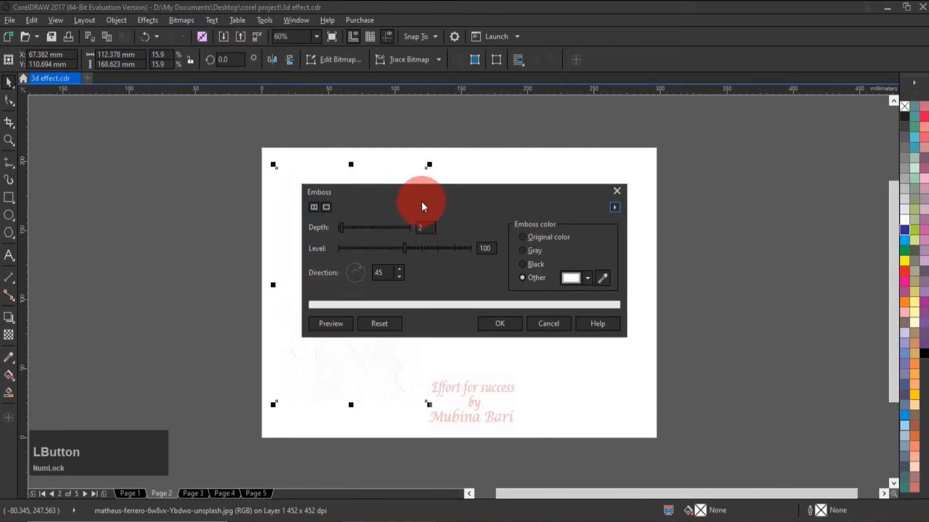
{"action": "left_click_drag", "start_coordinate": [432, 196], "coordinate": [632, 180]}
- Set the emboss color to Original color while previewing the effect on the portrait
{"action": "left_click", "coordinate": [780, 260]}
{"action": "left_click_drag", "start_coordinate": [782, 259], "coordinate": [528, 193]}
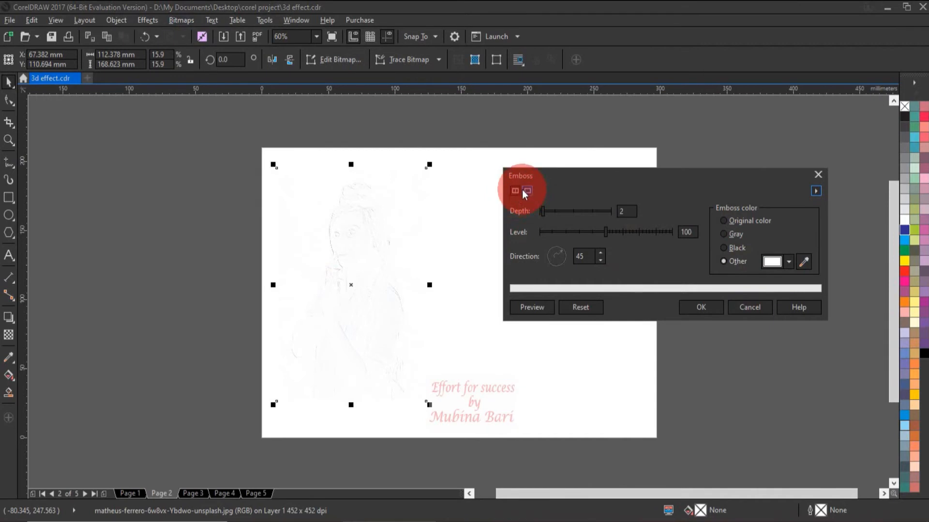
{"action": "left_click", "coordinate": [515, 192]}
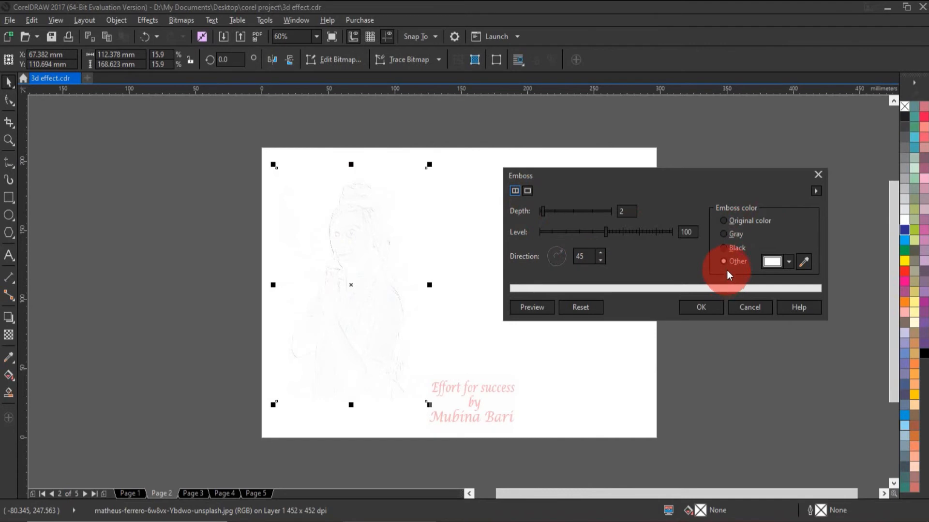
{"action": "left_click", "coordinate": [722, 221]}
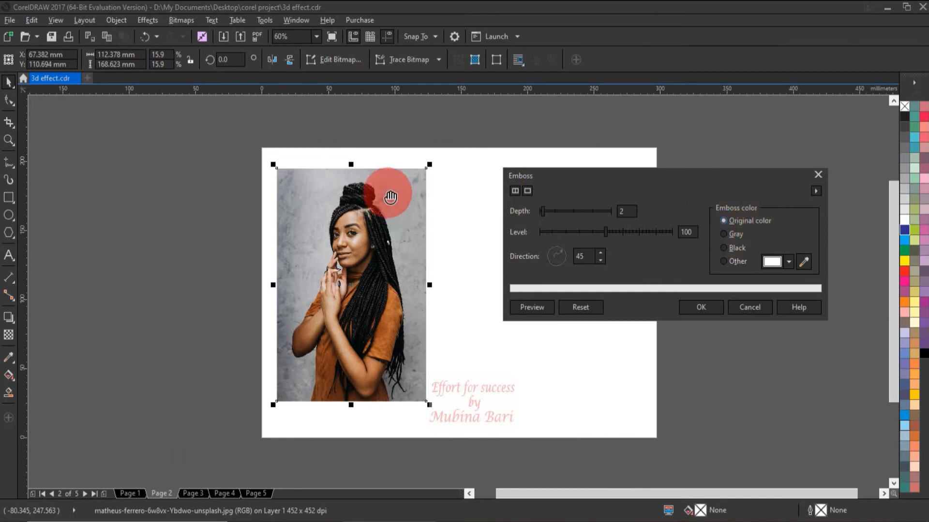
- Set the emboss depth to 9 and the level to 353, and preview the Original color result on the portrait
{"action": "left_click", "coordinate": [570, 211]}
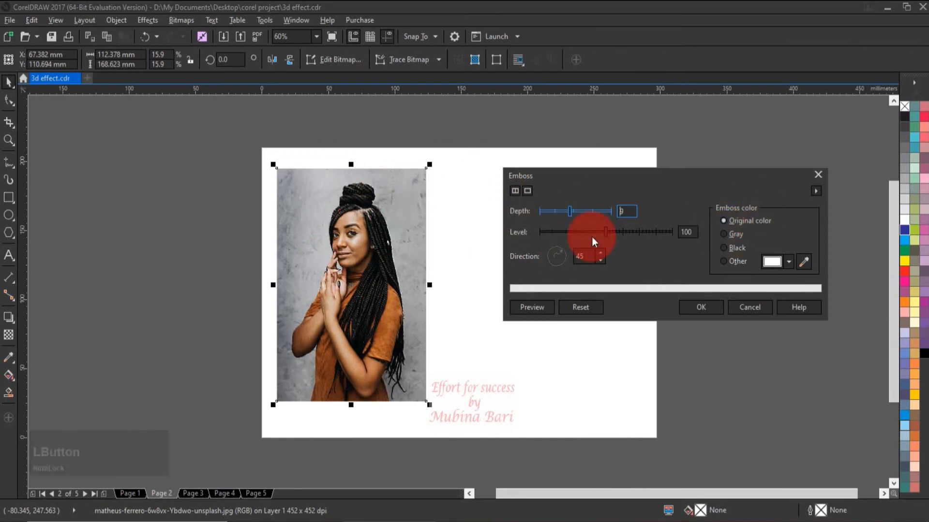
{"action": "left_click_drag", "start_coordinate": [574, 245], "coordinate": [648, 230]}
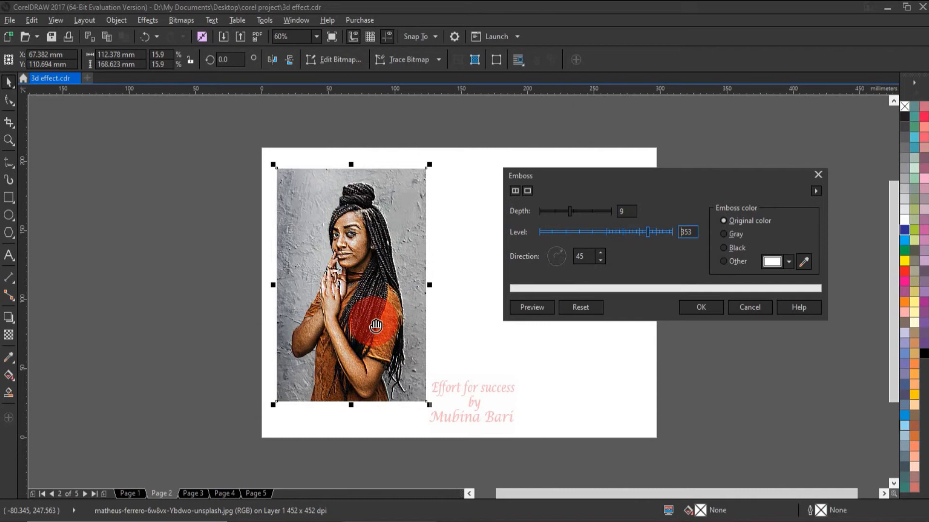
{"action": "left_click", "coordinate": [530, 308]}
{"action": "left_click", "coordinate": [756, 228]}
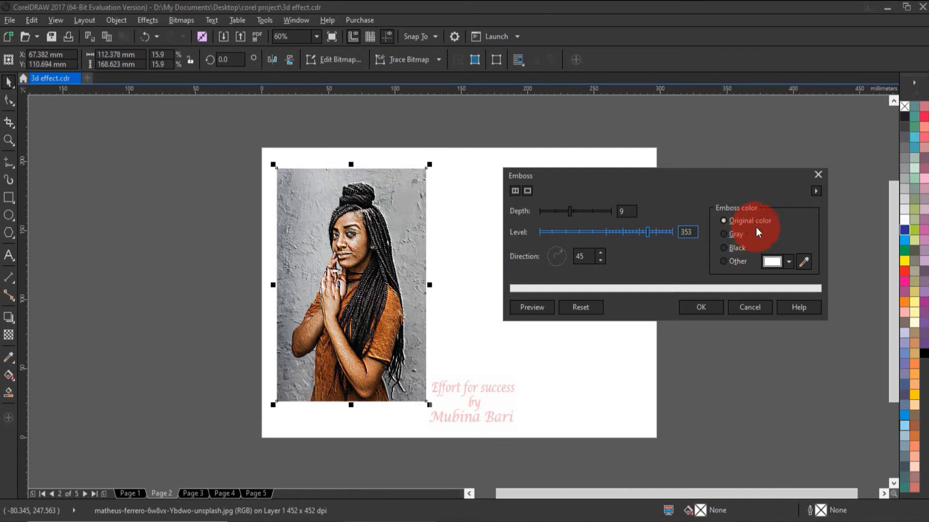
- Try the Gray, Black and Other emboss colors on the portrait, setting the depth to 14
{"action": "left_click", "coordinate": [723, 234]}
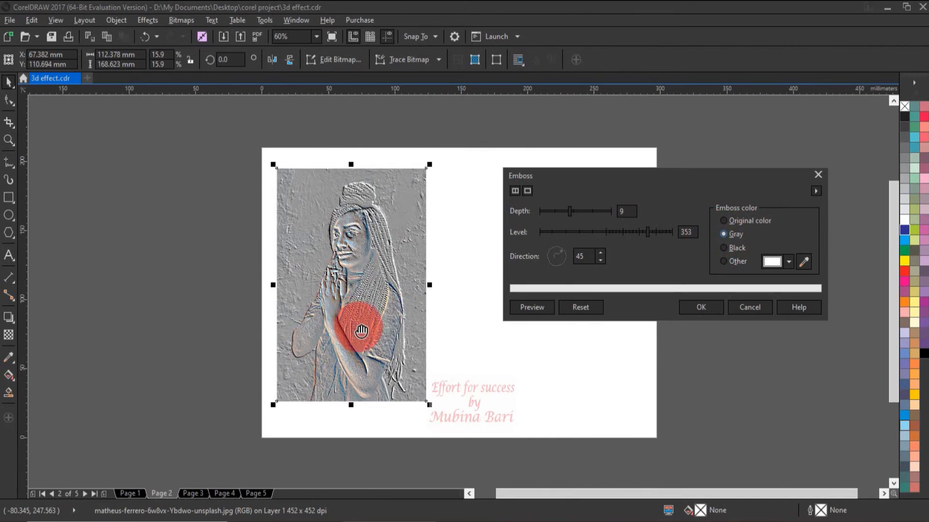
{"action": "left_click", "coordinate": [589, 212]}
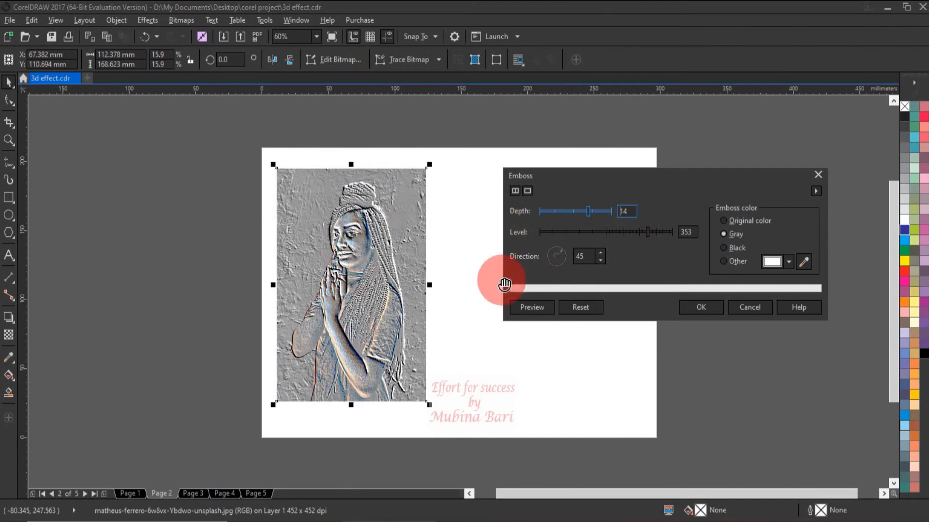
{"action": "left_click", "coordinate": [724, 249]}
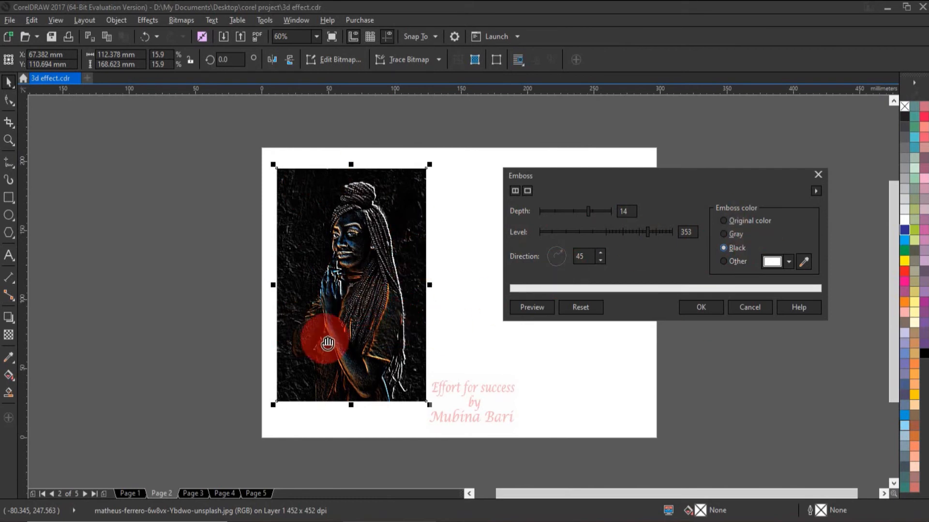
{"action": "left_click", "coordinate": [721, 262]}
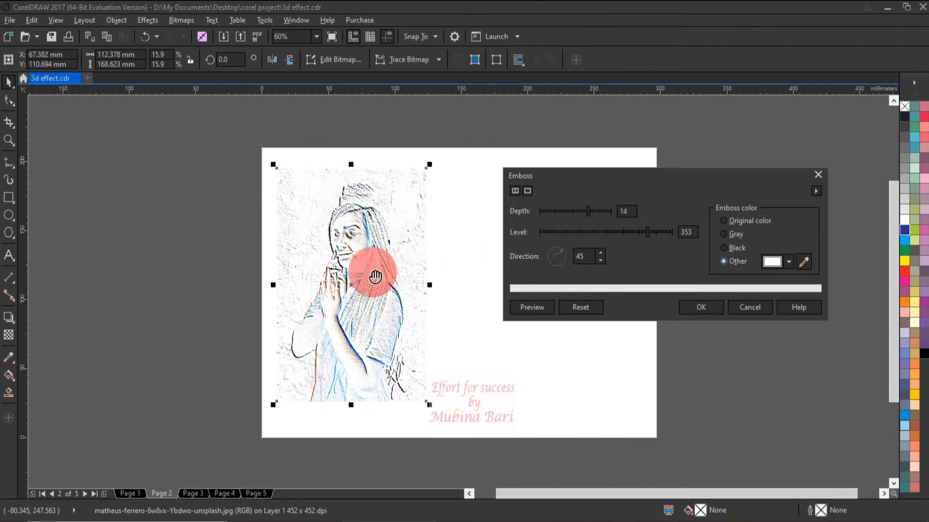
- Set the emboss depth to 9, the level to 109 and the direction to 173
{"action": "left_click", "coordinate": [570, 211]}
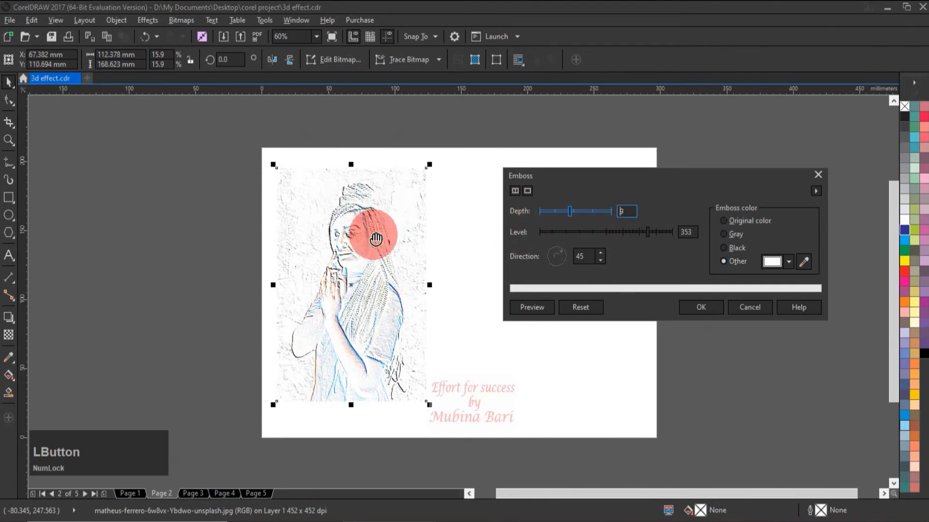
{"action": "left_click", "coordinate": [608, 232]}
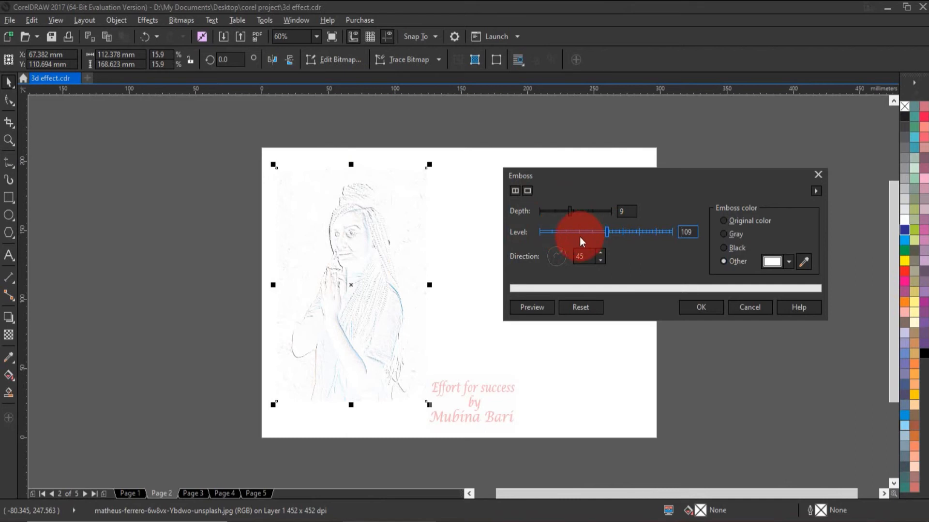
{"action": "left_click_drag", "start_coordinate": [561, 252], "coordinate": [555, 248]}
{"action": "left_click_drag", "start_coordinate": [550, 248], "coordinate": [547, 257]}
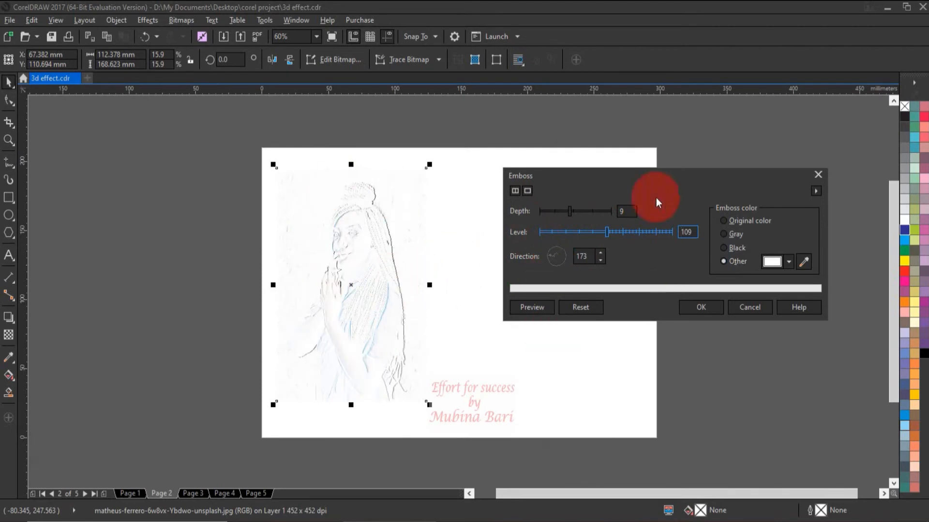
- Strengthen the white emboss by setting the level to 259 and the depth to 12, then 15
{"action": "left_click", "coordinate": [579, 210]}
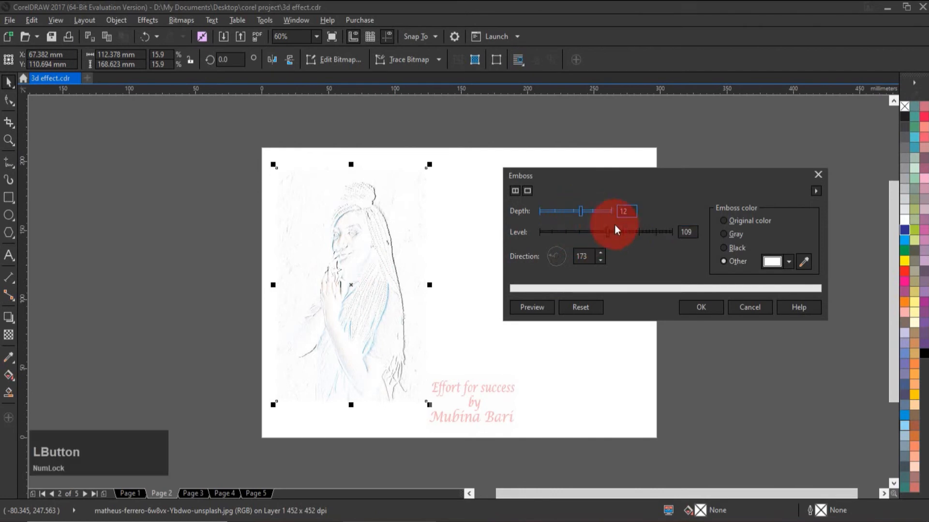
{"action": "left_click", "coordinate": [632, 231]}
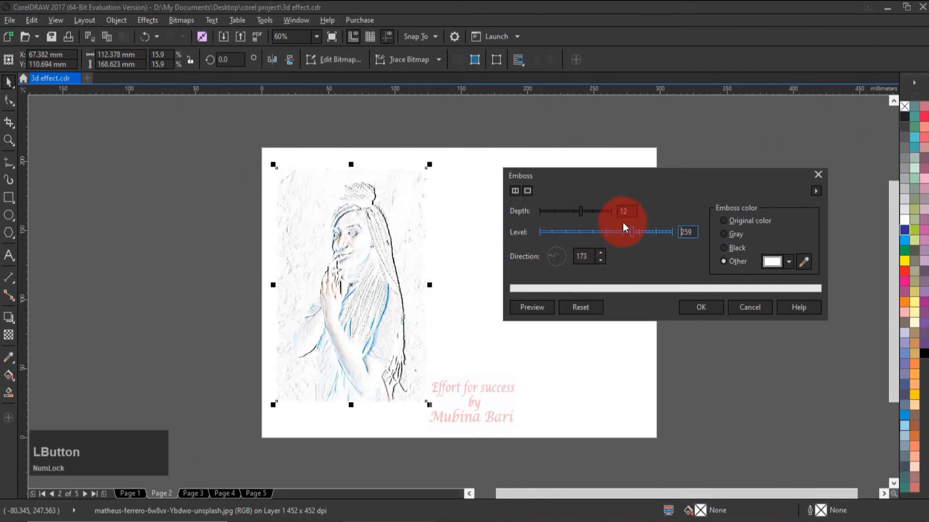
{"action": "left_click", "coordinate": [593, 212]}
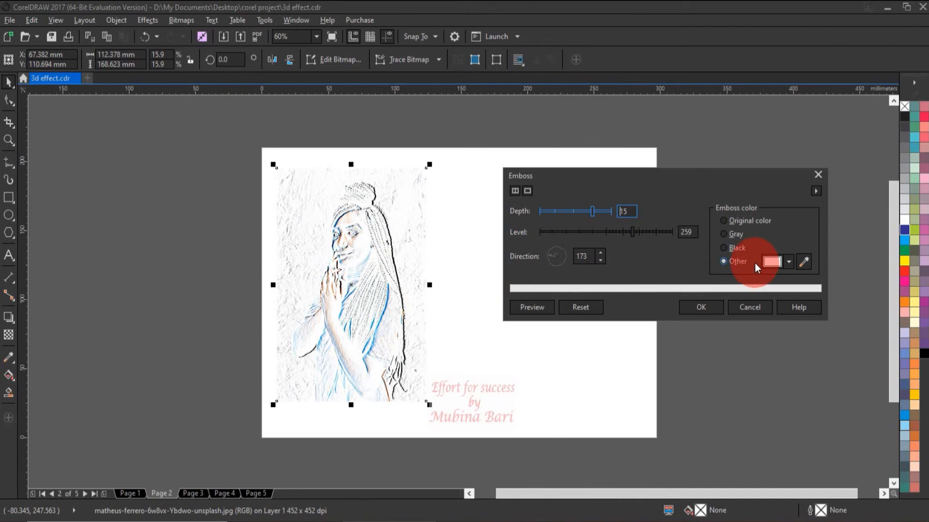
- Set the custom emboss color to blue #092CF2 and the level to 89
{"action": "left_click", "coordinate": [803, 267]}
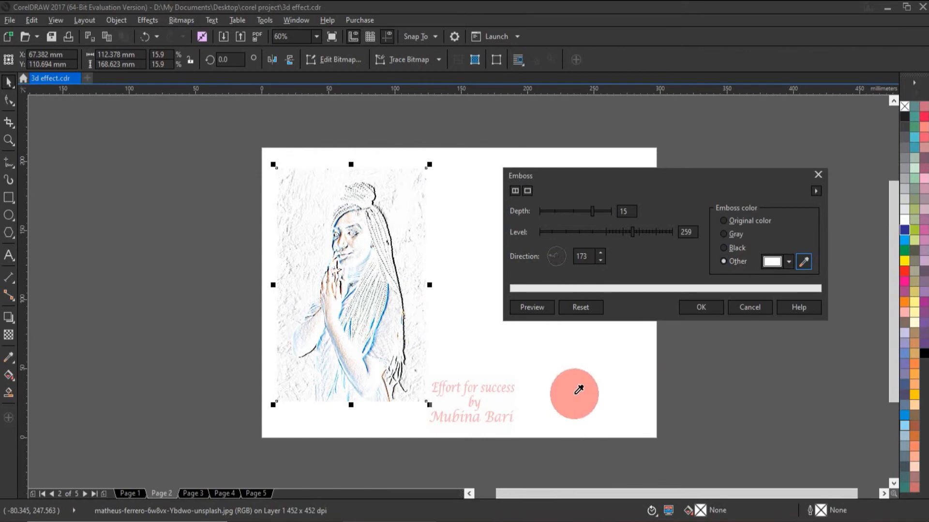
{"action": "left_click", "coordinate": [366, 282]}
{"action": "left_click", "coordinate": [787, 263]}
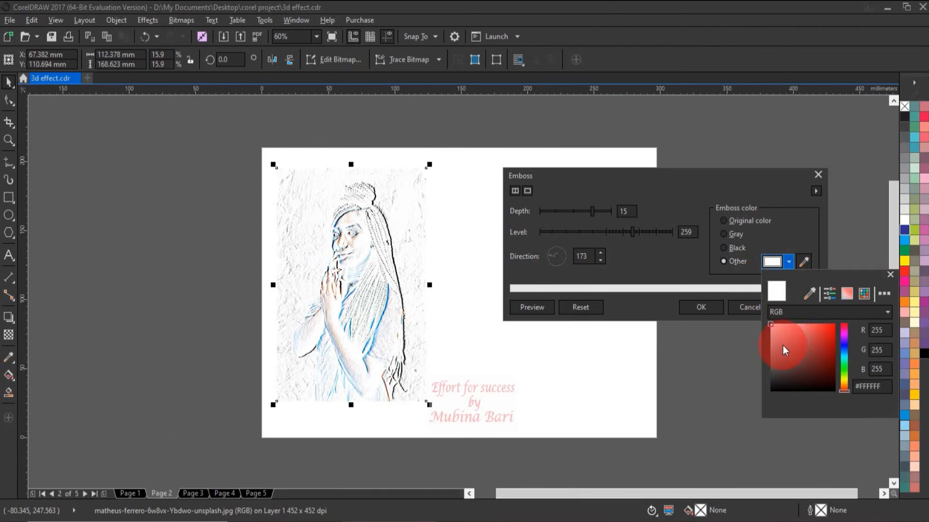
{"action": "left_click", "coordinate": [843, 347]}
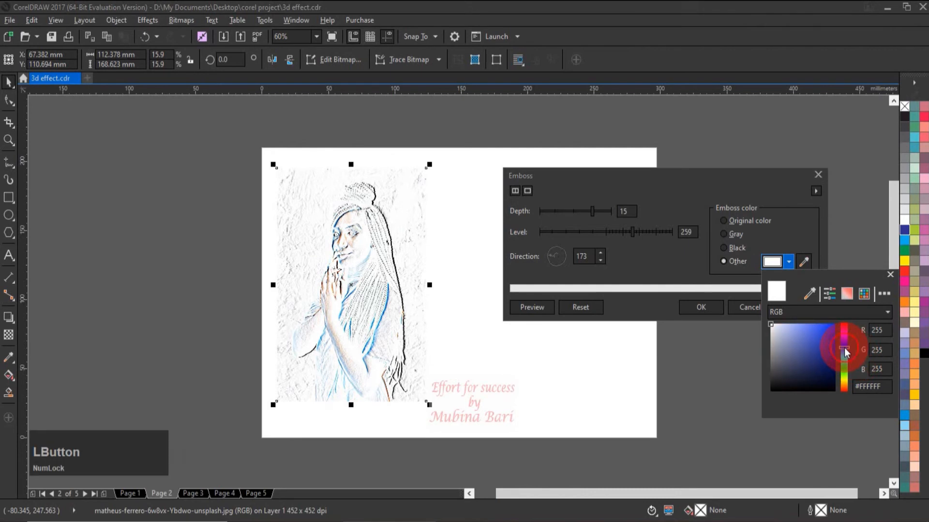
{"action": "left_click", "coordinate": [832, 327]}
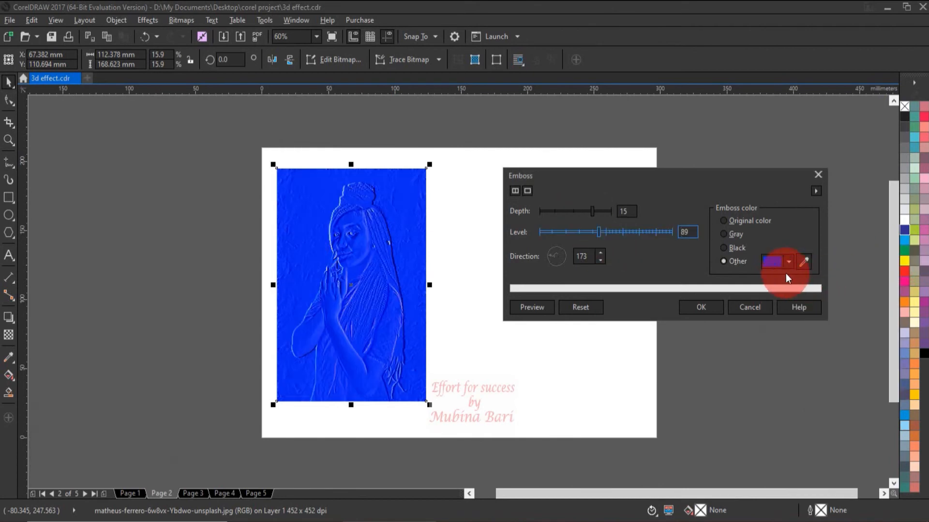
- Try magenta #F209EA and yellow #F2CF09 as the custom emboss color, and set it to dark brown #695503
{"action": "left_click", "coordinate": [789, 262]}
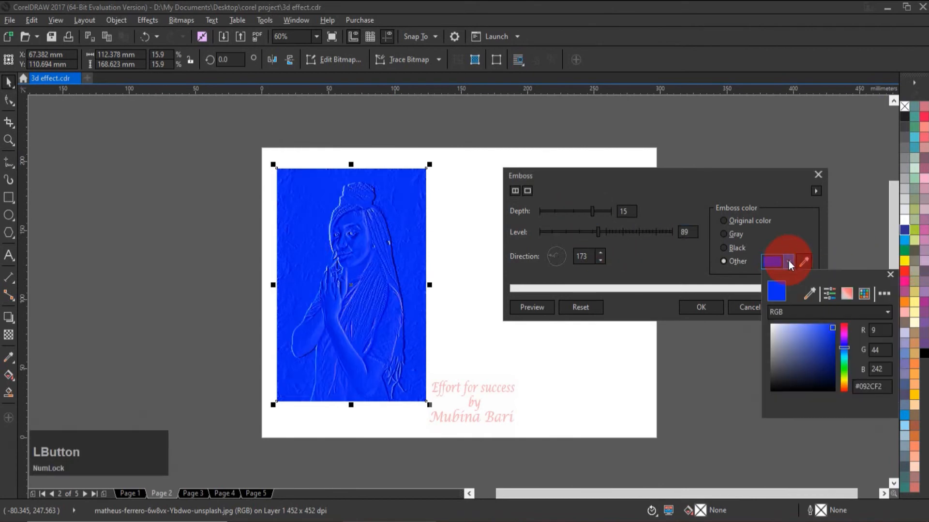
{"action": "left_click", "coordinate": [846, 370]}
{"action": "mouse_move", "coordinate": [844, 373]}
{"action": "left_mouse_down"}
{"action": "mouse_move", "coordinate": [844, 388]}
{"action": "mouse_move", "coordinate": [844, 335]}
{"action": "left_mouse_up"}
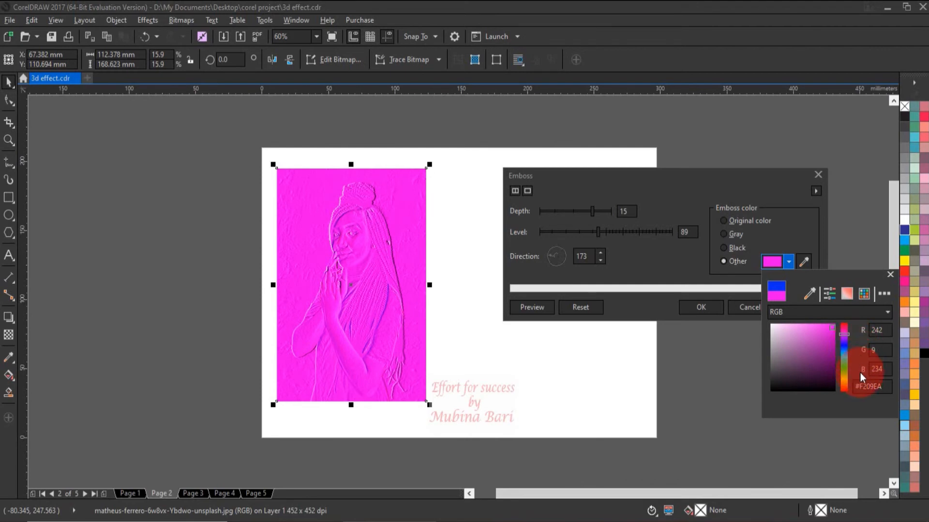
{"action": "left_click", "coordinate": [845, 381]}
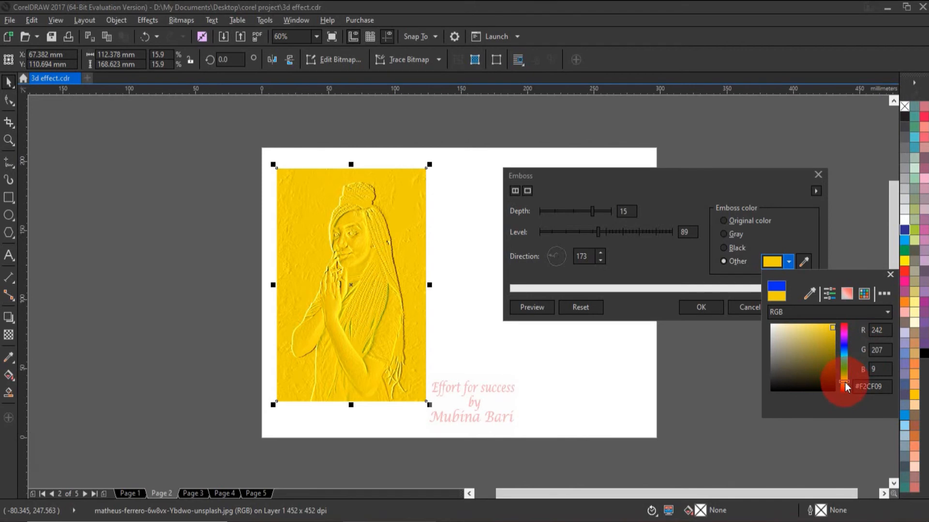
{"action": "left_click_drag", "start_coordinate": [837, 380], "coordinate": [832, 365]}
{"action": "left_click", "coordinate": [846, 382]}
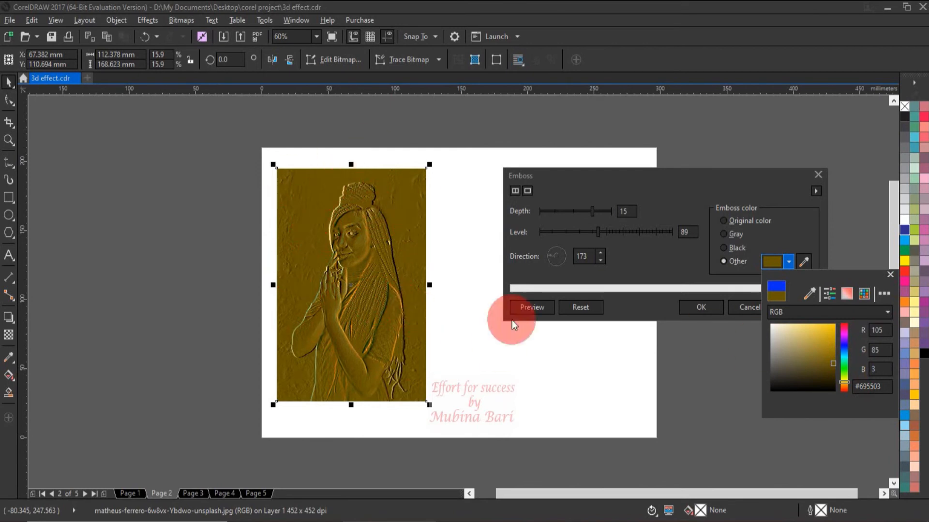
- Close the Emboss settings without applying the effect, and deselect the portrait
{"action": "left_click", "coordinate": [894, 265]}
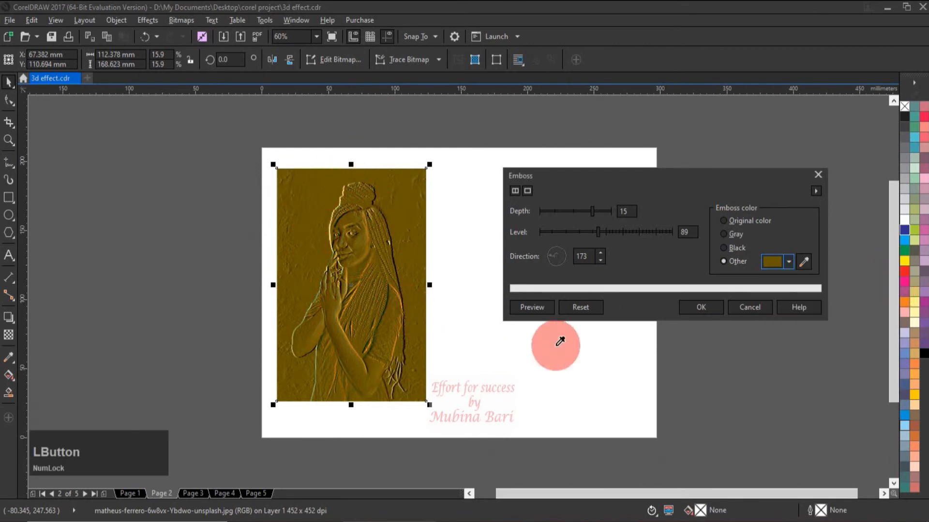
{"action": "left_click", "coordinate": [696, 309]}
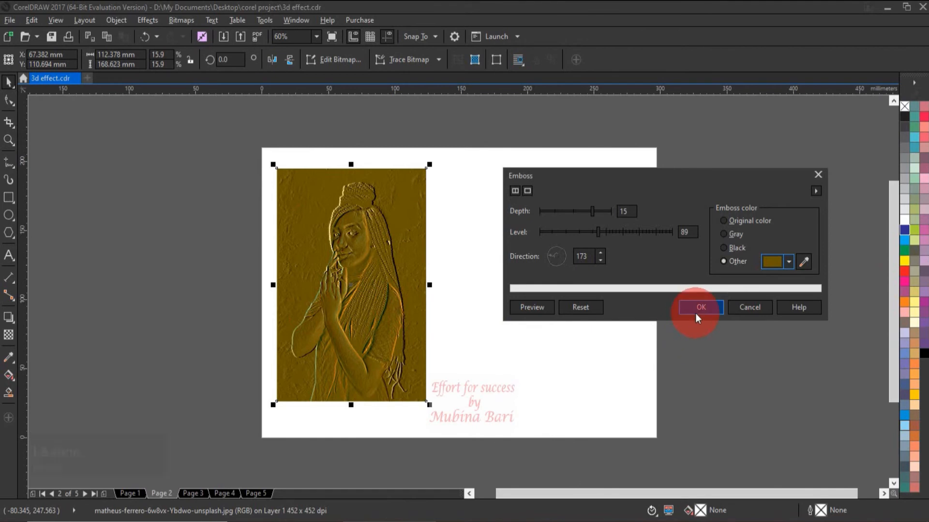
{"action": "left_click", "coordinate": [822, 177]}
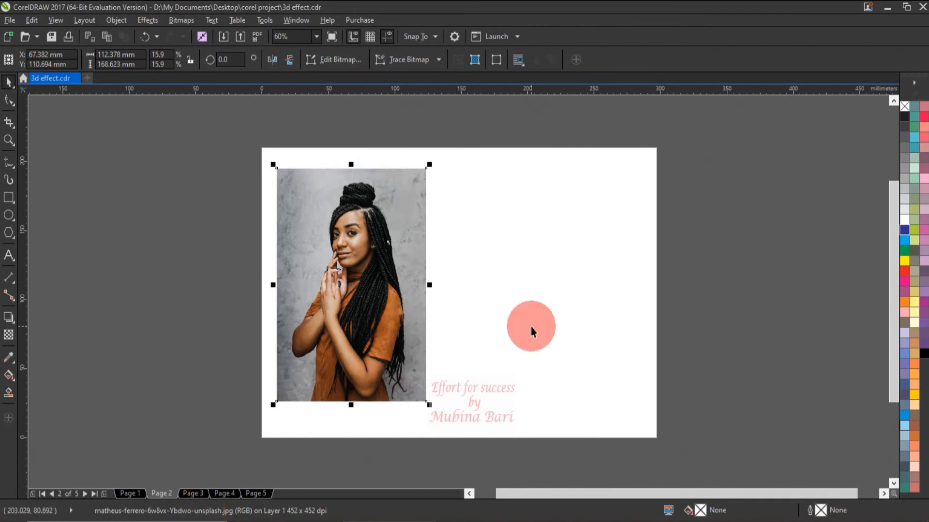
{"action": "left_click", "coordinate": [530, 326]}
- Go to Page 3 and select the poppy field photo
{"action": "left_click", "coordinate": [202, 494]}
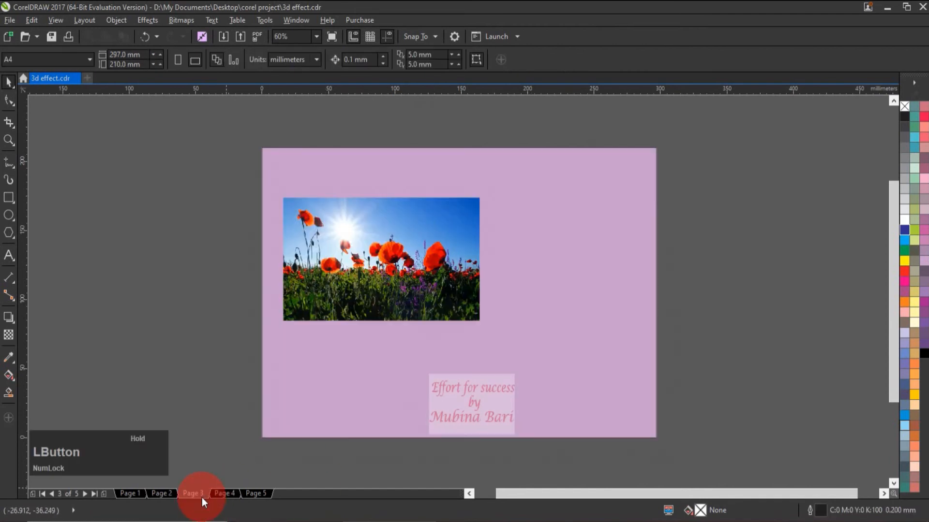
{"action": "left_click", "coordinate": [548, 232]}
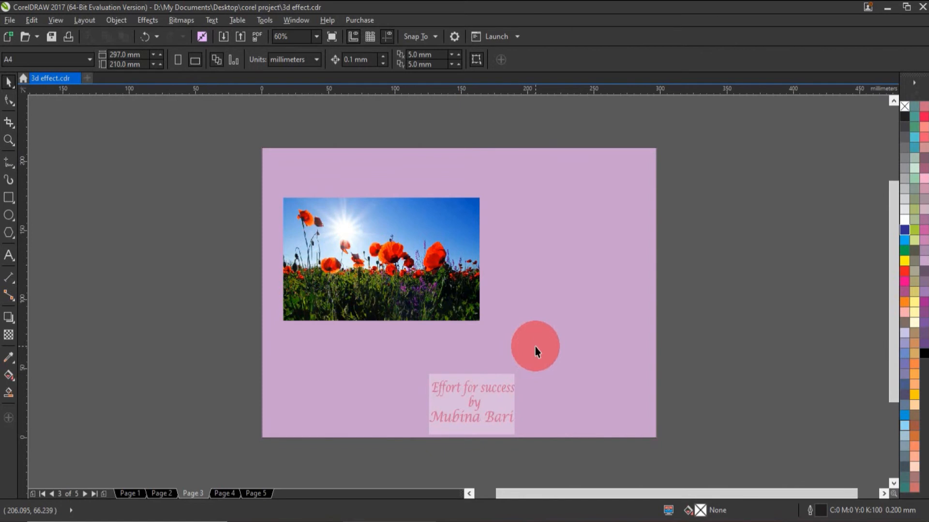
{"action": "left_click", "coordinate": [434, 297]}
{"action": "left_click", "coordinate": [198, 338]}
{"action": "left_click", "coordinate": [333, 304]}
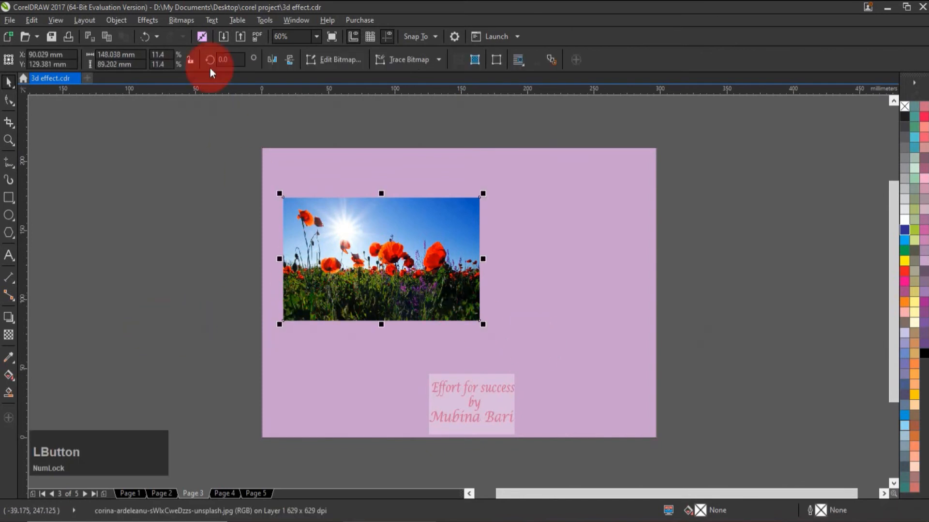
- Start the Page Curl effect on the poppy photo and move the effect settings clear of the photo
{"action": "left_click", "coordinate": [185, 20]}
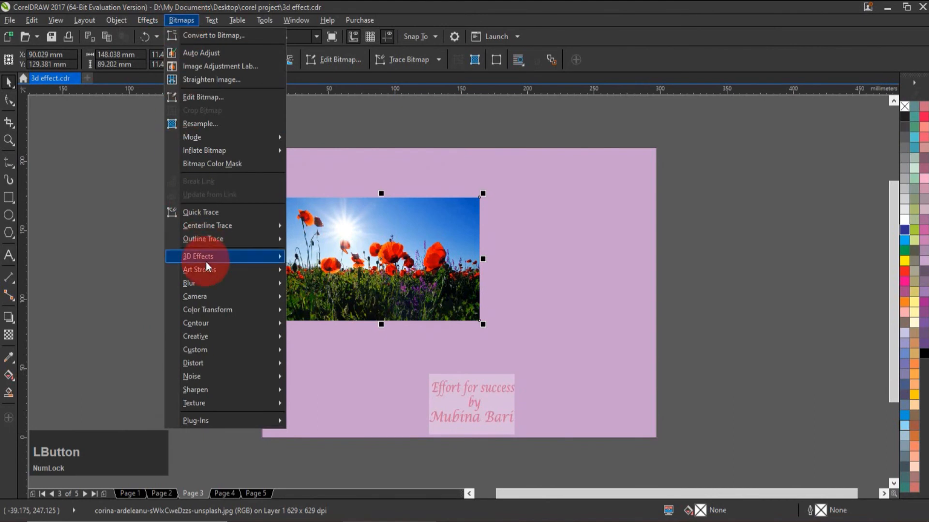
{"action": "mouse_move", "coordinate": [217, 261]}
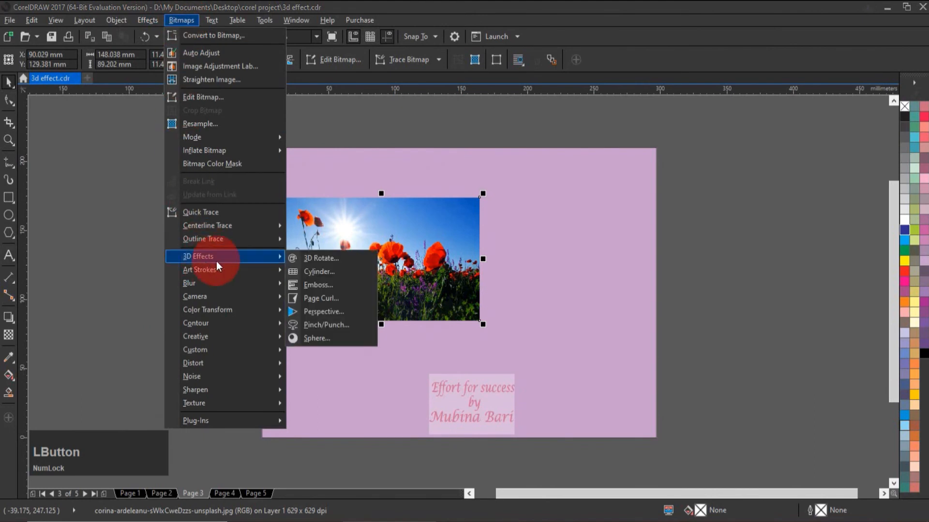
{"action": "left_click", "coordinate": [322, 300]}
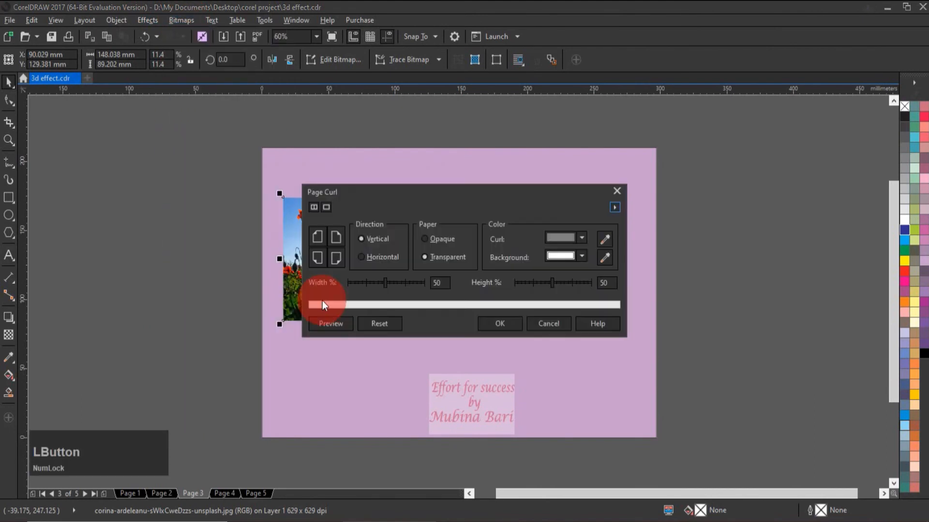
{"action": "left_click", "coordinate": [476, 195]}
{"action": "left_click_drag", "start_coordinate": [474, 195], "coordinate": [679, 213]}
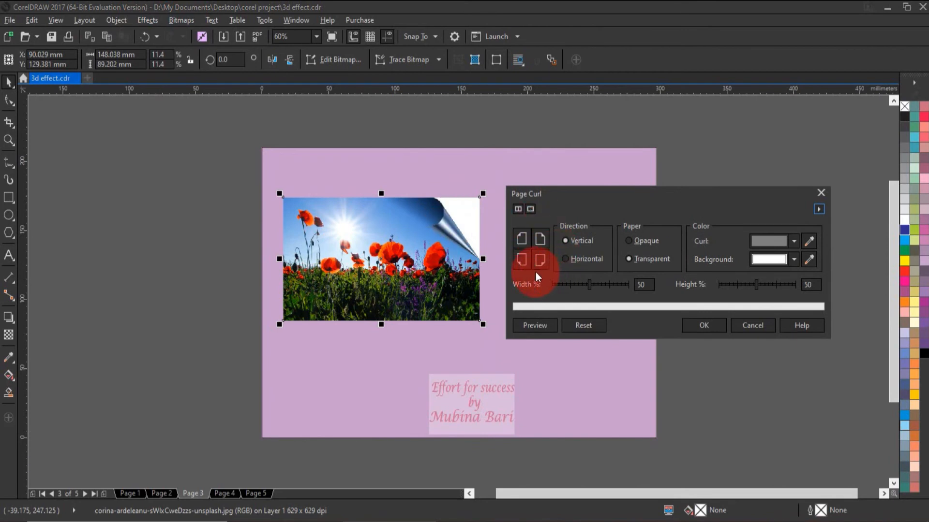
- Preview the page curl on the photo's top-right, top-left and bottom-left corners, and set it to the bottom-right corner
{"action": "left_click", "coordinate": [542, 236]}
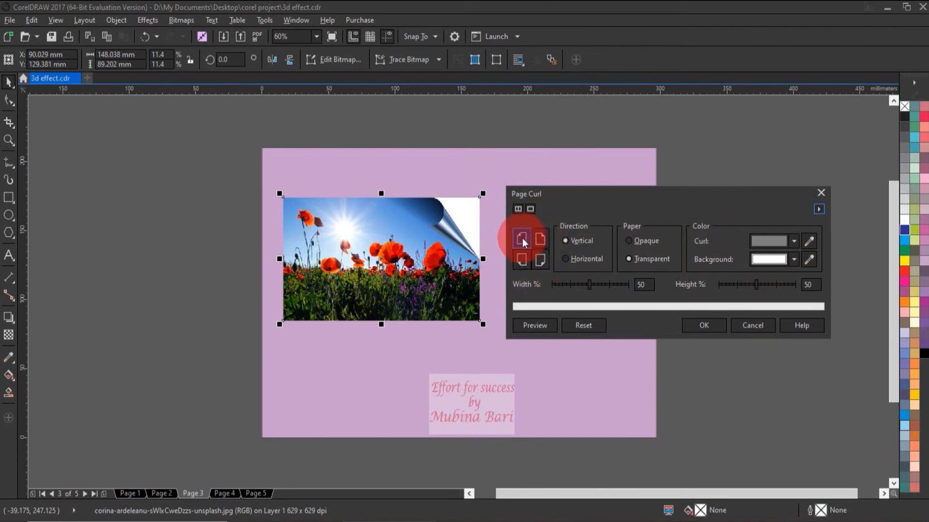
{"action": "left_click", "coordinate": [522, 239]}
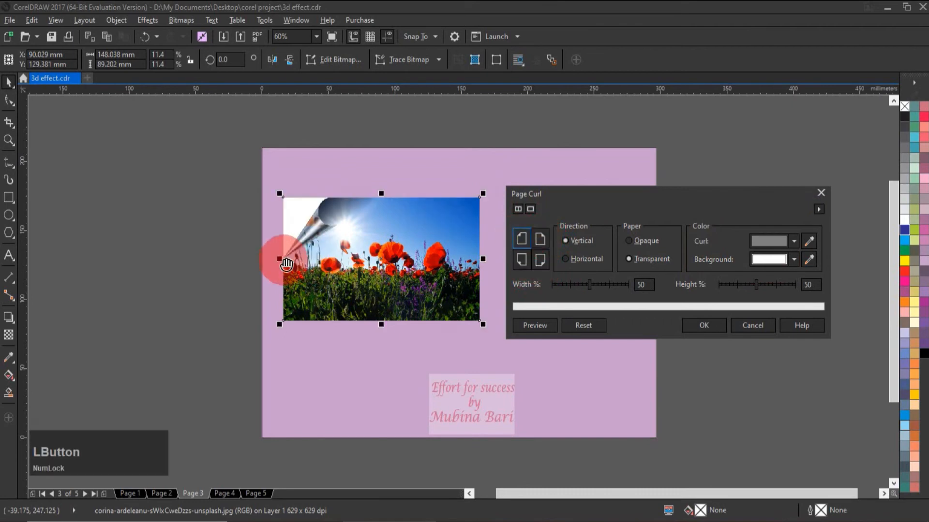
{"action": "left_click", "coordinate": [522, 261]}
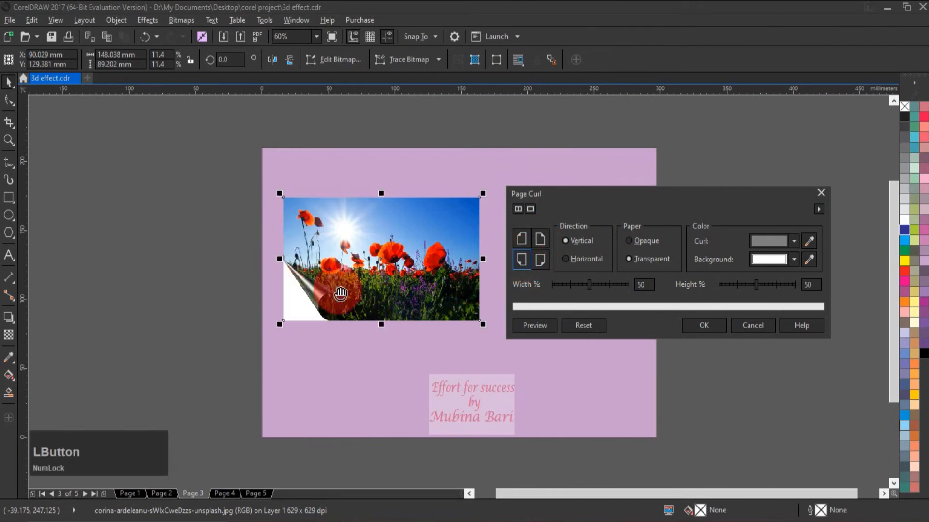
{"action": "left_click", "coordinate": [540, 260]}
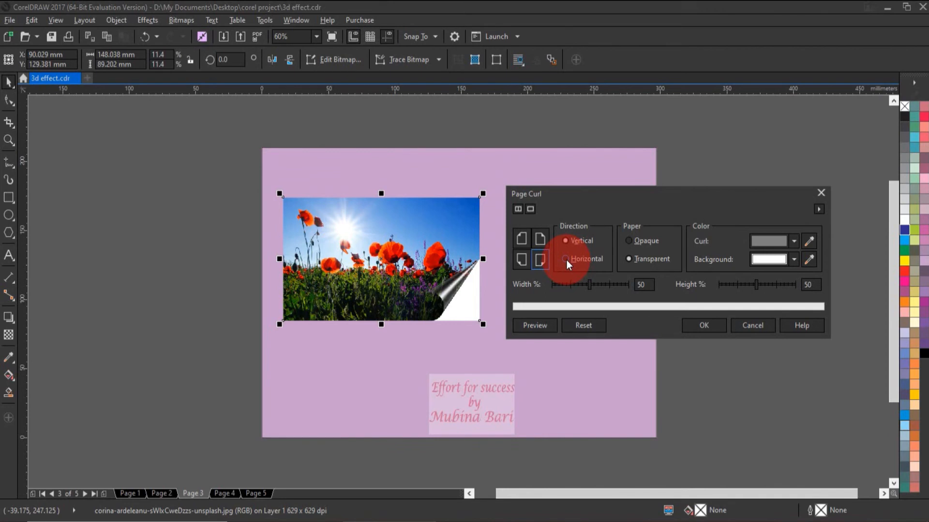
- Try the Horizontal curl direction on the photo's bottom-right and top-right corners, and return the direction to Vertical
{"action": "left_click", "coordinate": [567, 239]}
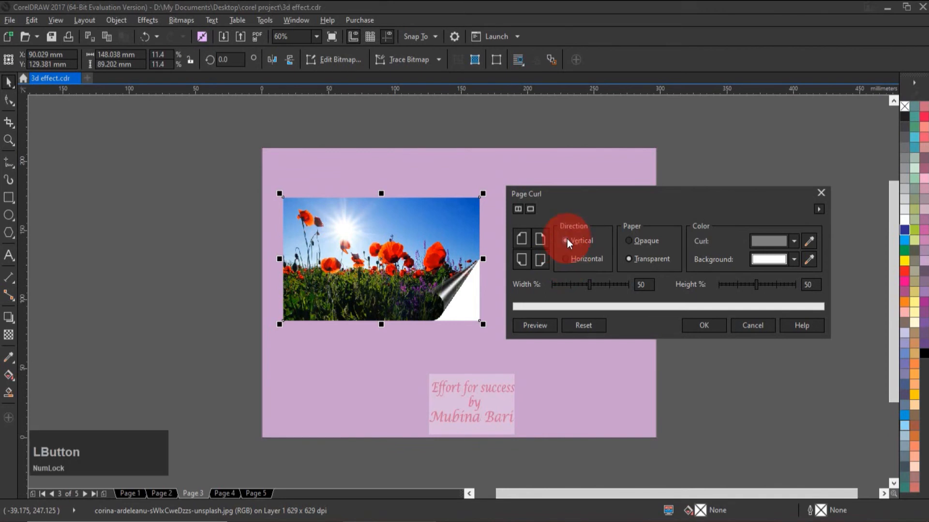
{"action": "left_click", "coordinate": [546, 258]}
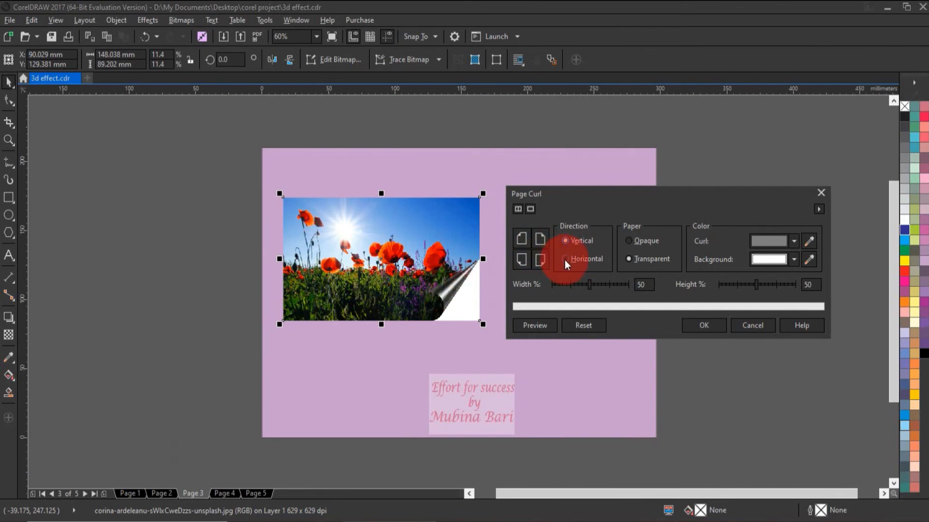
{"action": "left_click", "coordinate": [566, 260]}
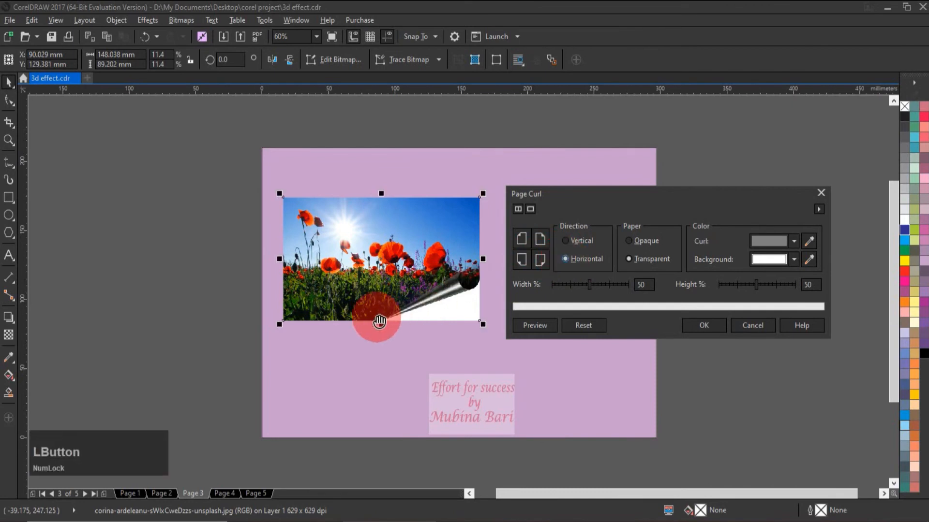
{"action": "left_click", "coordinate": [539, 240]}
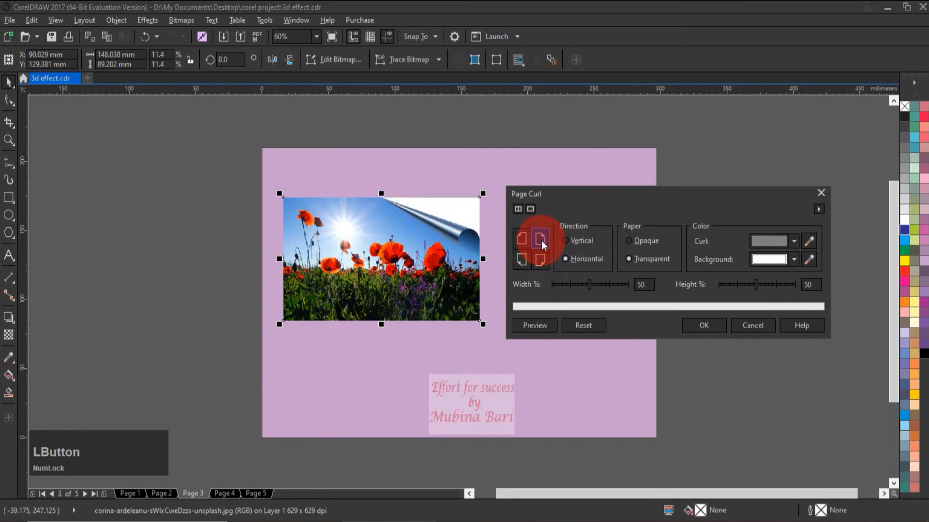
{"action": "left_click_drag", "start_coordinate": [405, 205], "coordinate": [454, 231]}
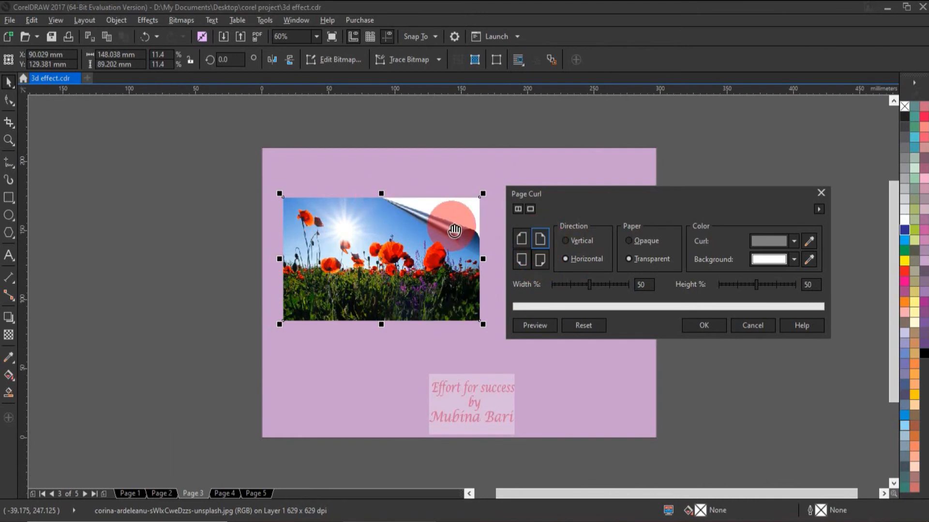
{"action": "left_click", "coordinate": [544, 240]}
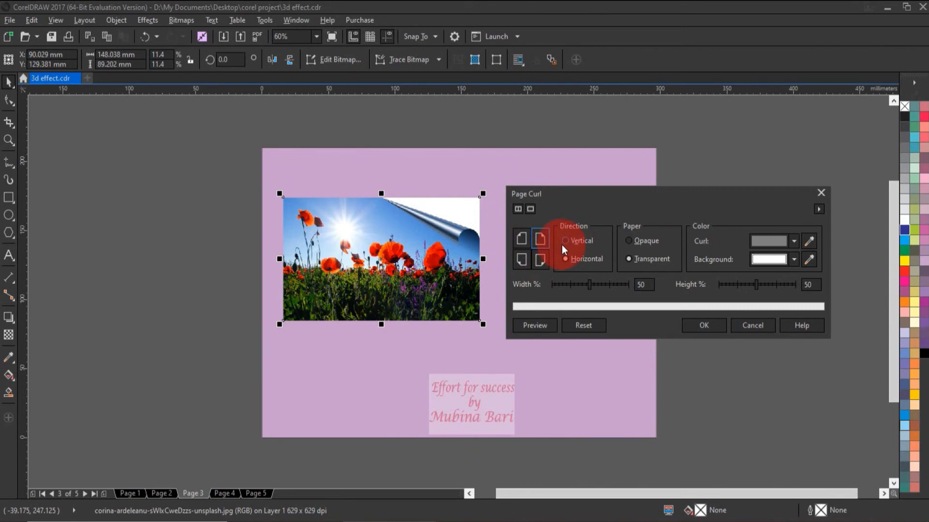
{"action": "left_click", "coordinate": [565, 243]}
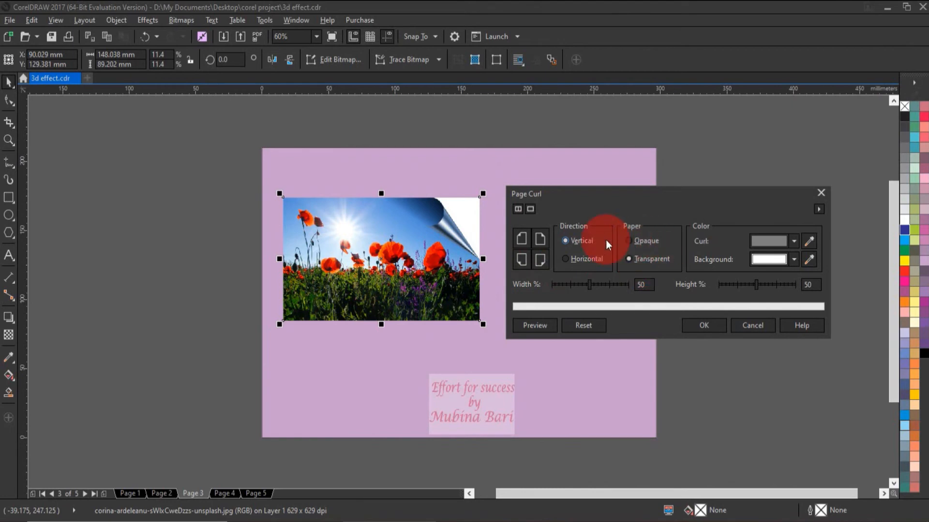
- Set the page curl to the poppy photo's top-left corner
{"action": "left_click", "coordinate": [764, 240]}
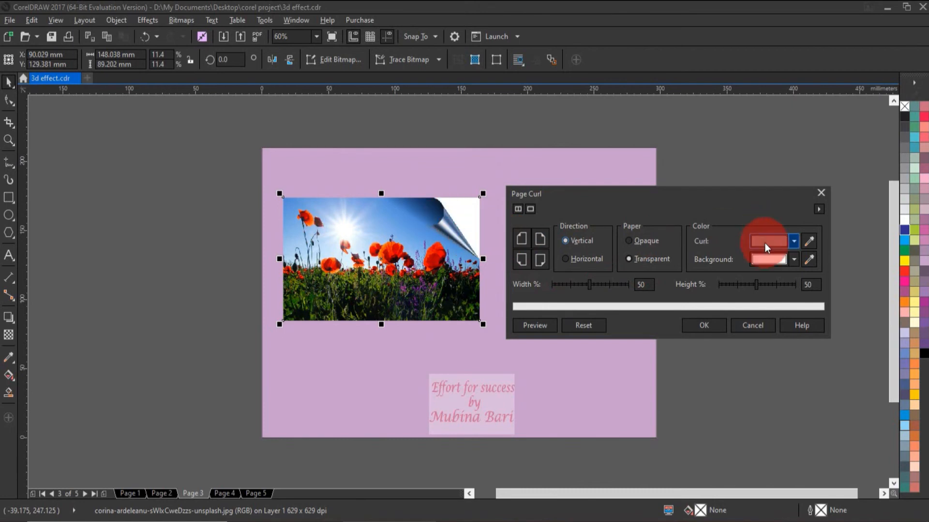
{"action": "left_click", "coordinate": [643, 266]}
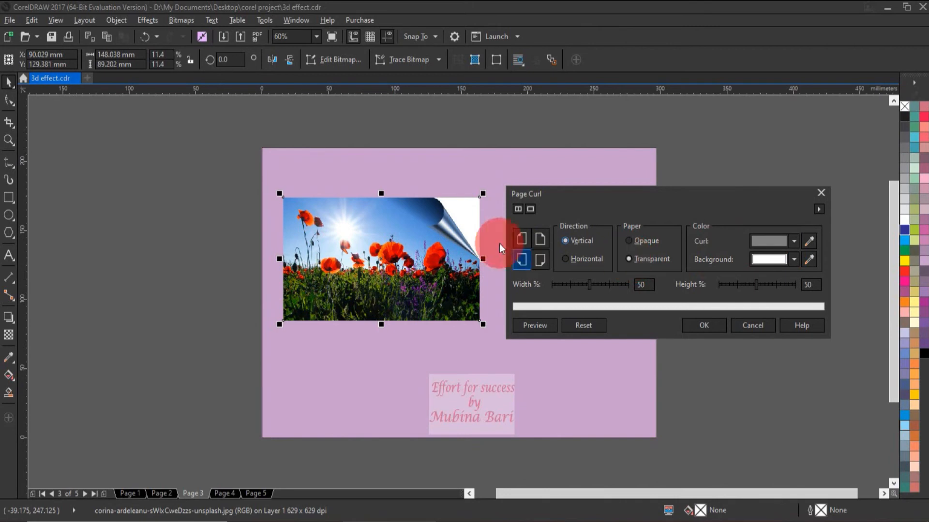
{"action": "left_click_drag", "start_coordinate": [474, 250], "coordinate": [299, 203]}
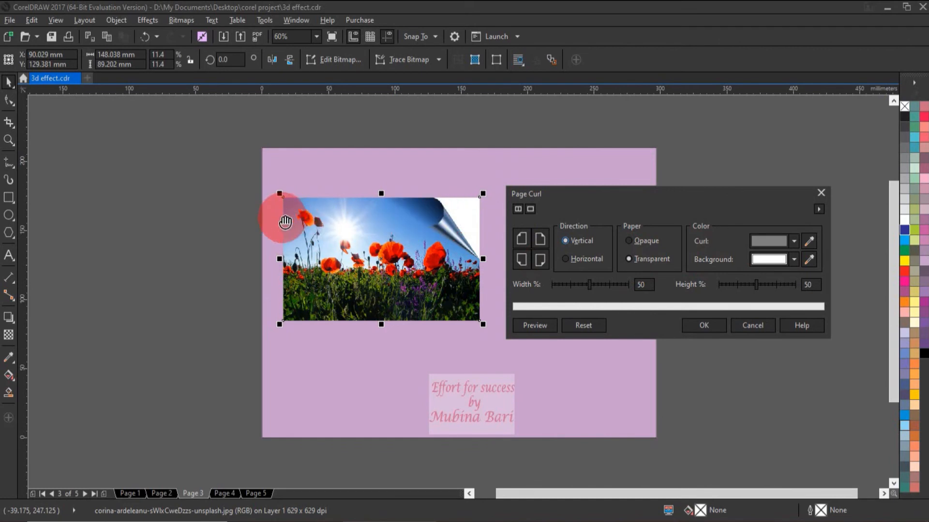
{"action": "left_click", "coordinate": [521, 238]}
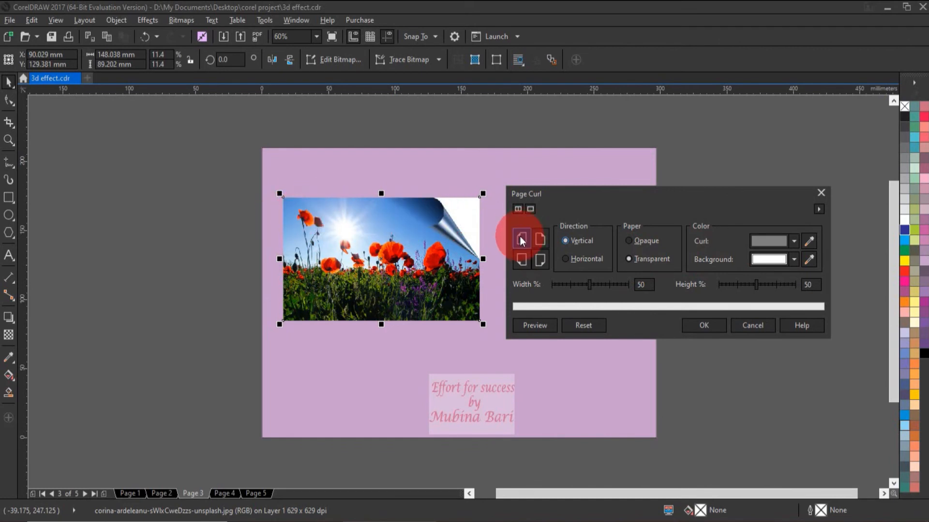
{"action": "left_click", "coordinate": [521, 240]}
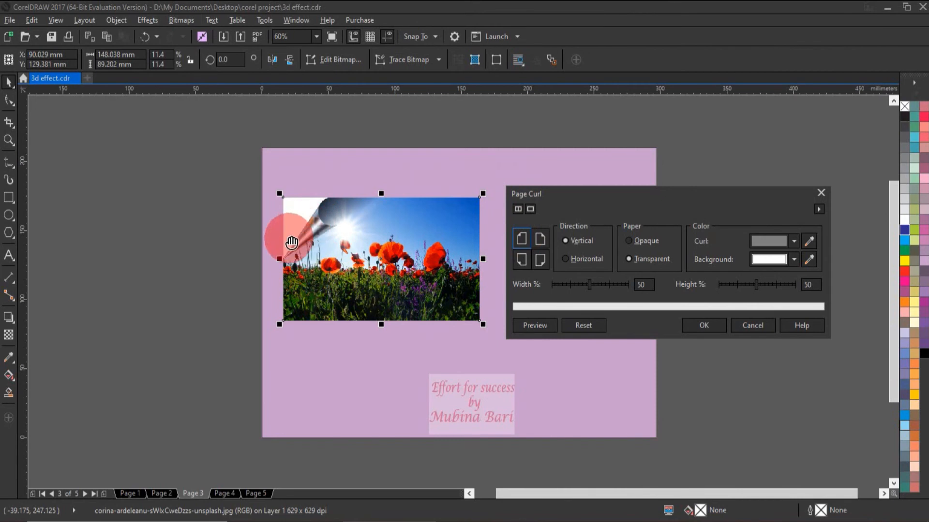
- Compare the Opaque and Transparent paper options for the curl, and set the paper to Opaque
{"action": "left_click", "coordinate": [624, 254]}
{"action": "left_click", "coordinate": [627, 241]}
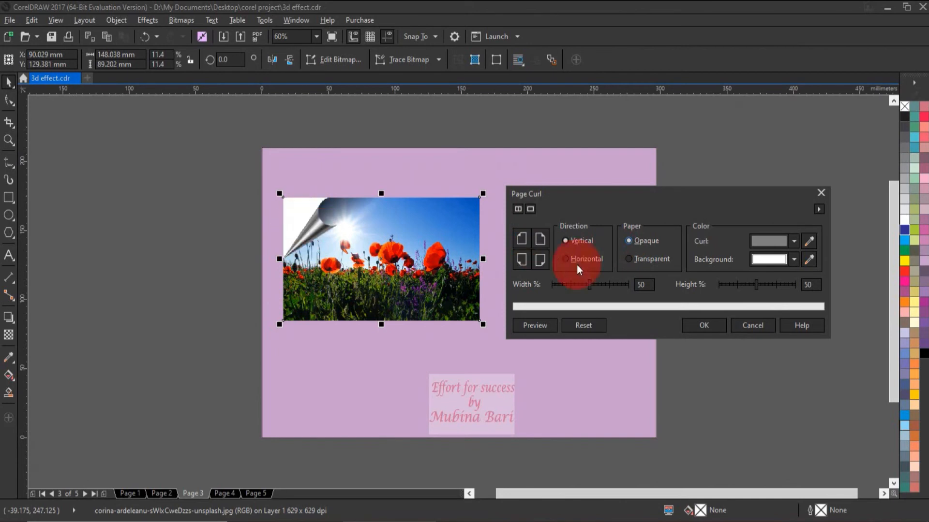
{"action": "left_click", "coordinate": [627, 259]}
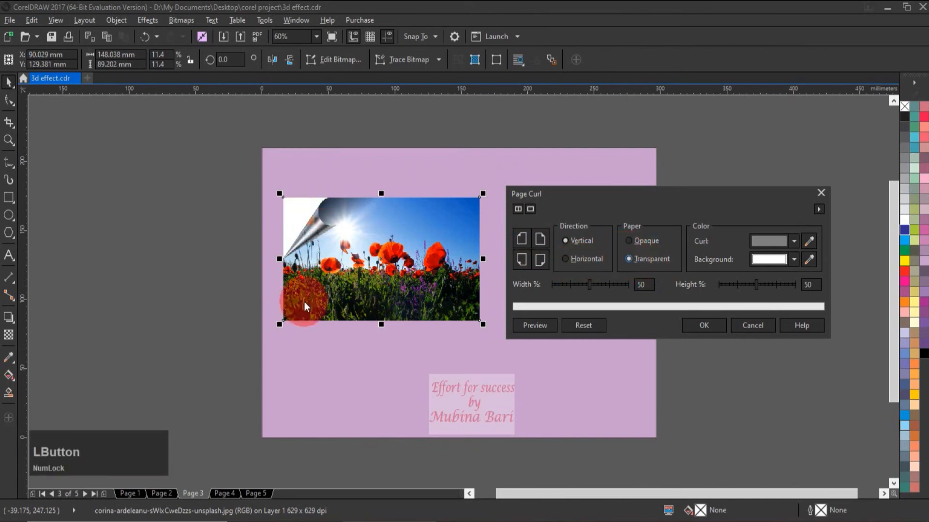
{"action": "left_click", "coordinate": [628, 240]}
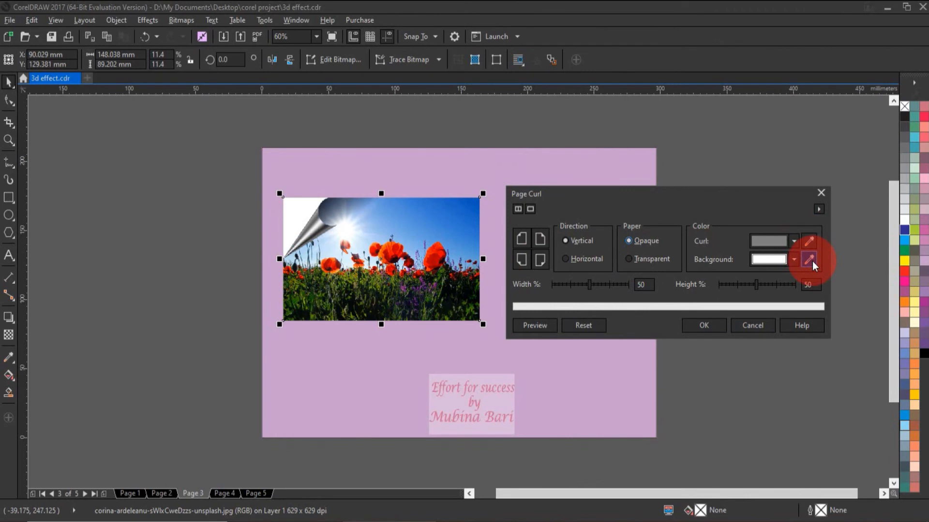
- Try red and green as the curl color, and set it to blue #042FD9
{"action": "left_click", "coordinate": [794, 242]}
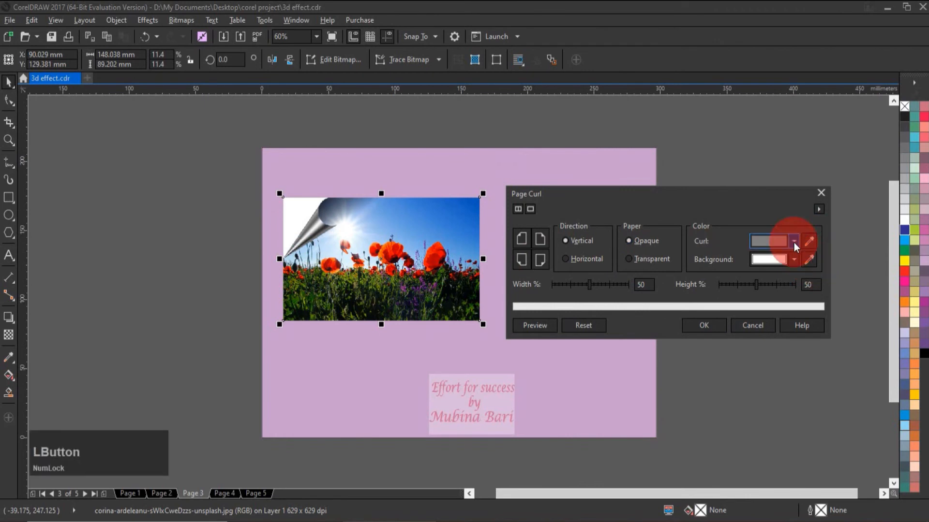
{"action": "left_click", "coordinate": [794, 242]}
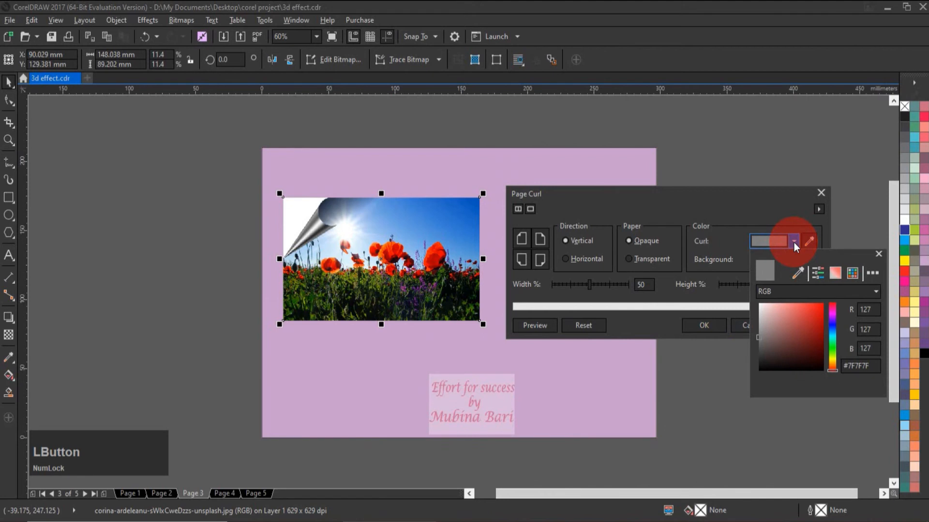
{"action": "left_click", "coordinate": [822, 336]}
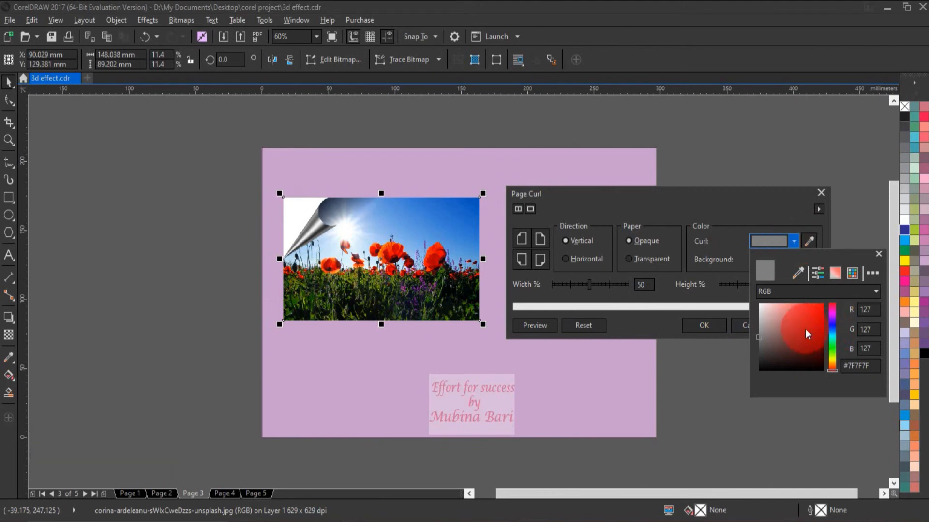
{"action": "left_click", "coordinate": [835, 304]}
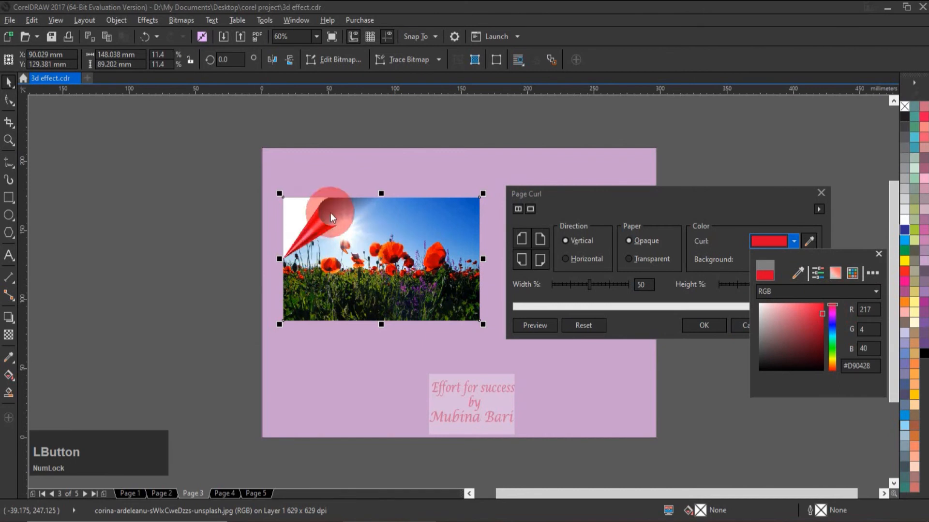
{"action": "left_click_drag", "start_coordinate": [323, 220], "coordinate": [285, 233]}
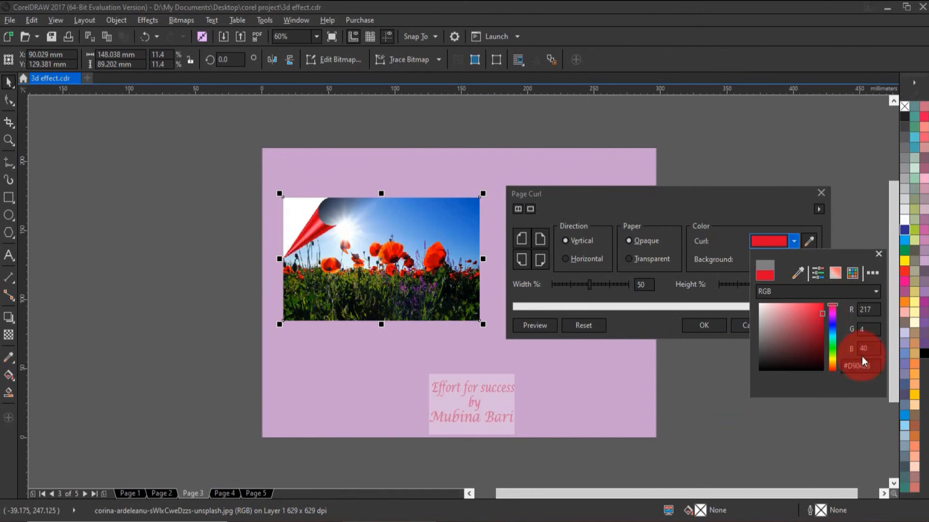
{"action": "left_click", "coordinate": [835, 348]}
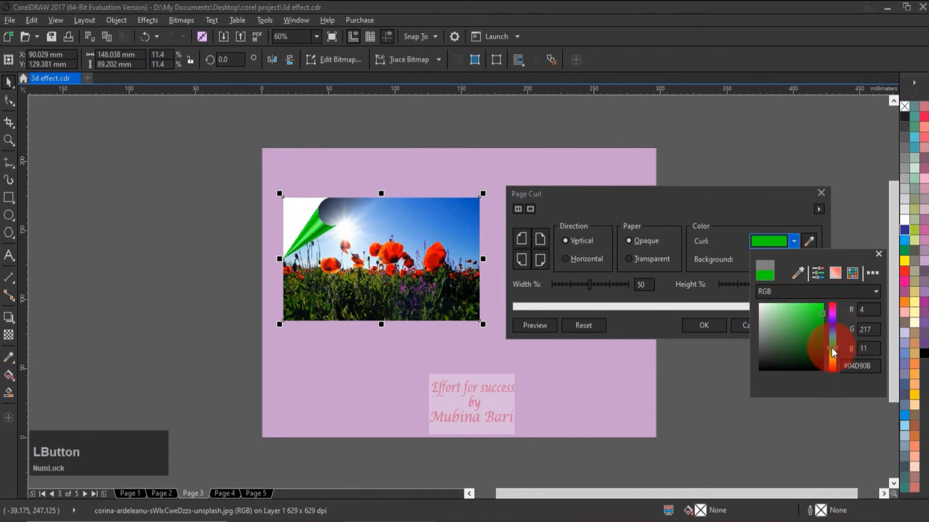
{"action": "left_click_drag", "start_coordinate": [309, 240], "coordinate": [320, 210]}
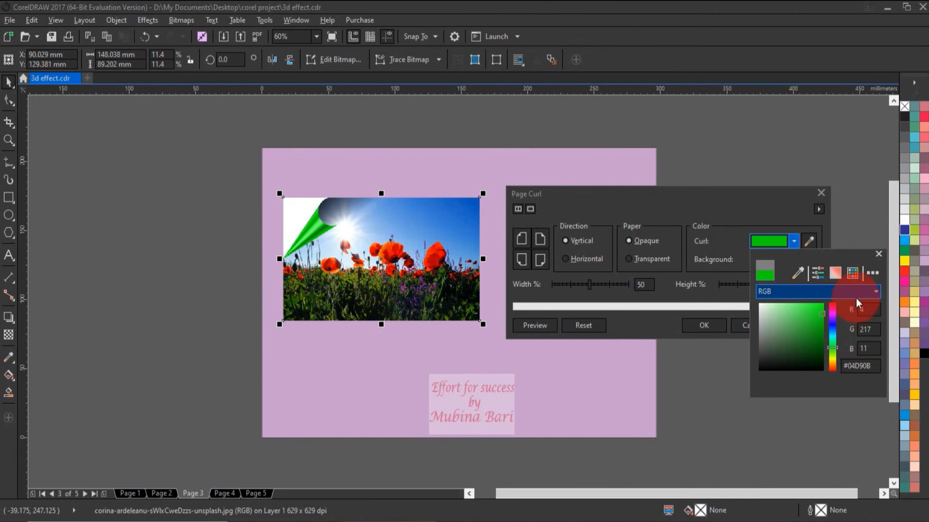
{"action": "left_click", "coordinate": [834, 328]}
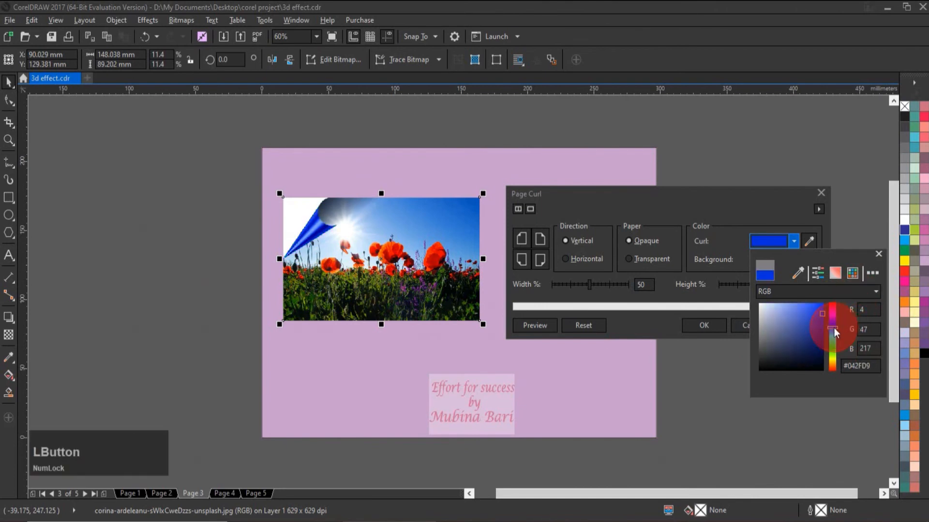
{"action": "left_click", "coordinate": [878, 252]}
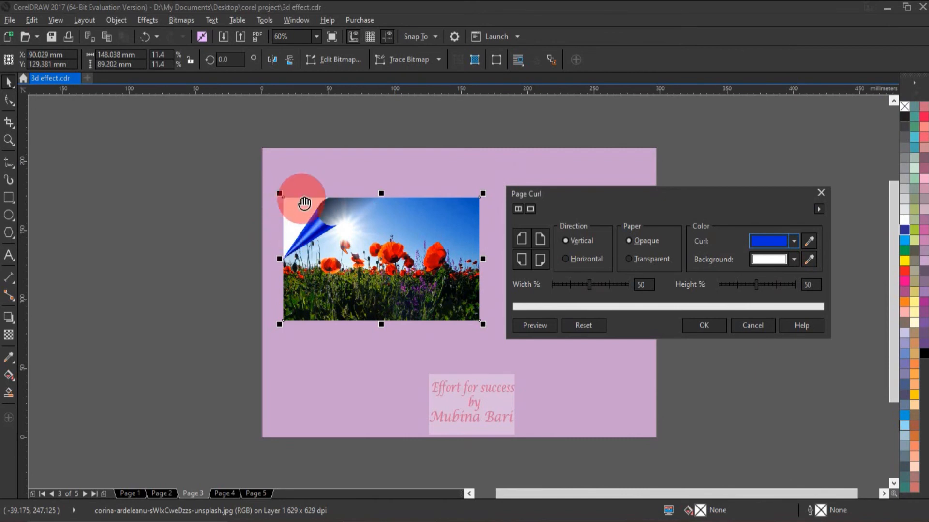
- Try red, green, violet and pink behind the curl, and set the background color to pale blue-grey #EAF0F7
{"action": "left_click", "coordinate": [794, 259]}
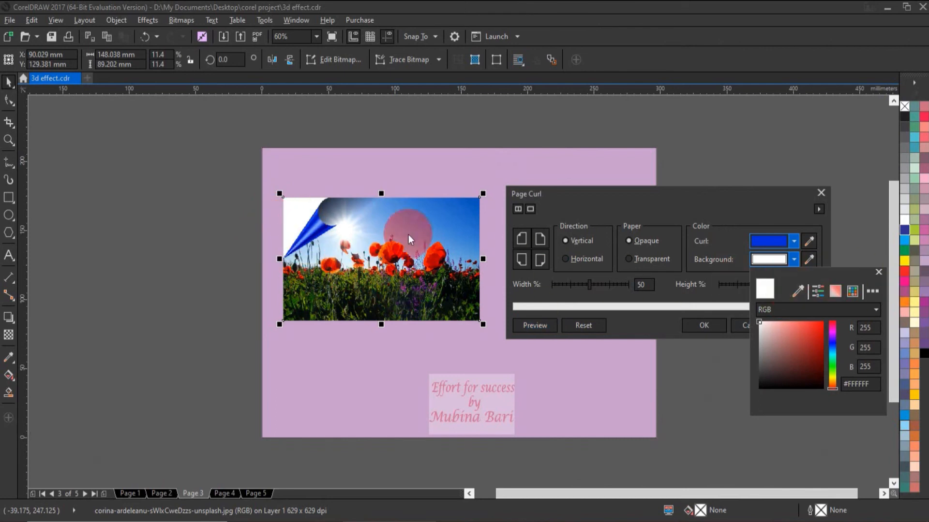
{"action": "left_click", "coordinate": [832, 322]}
{"action": "left_click", "coordinate": [822, 332]}
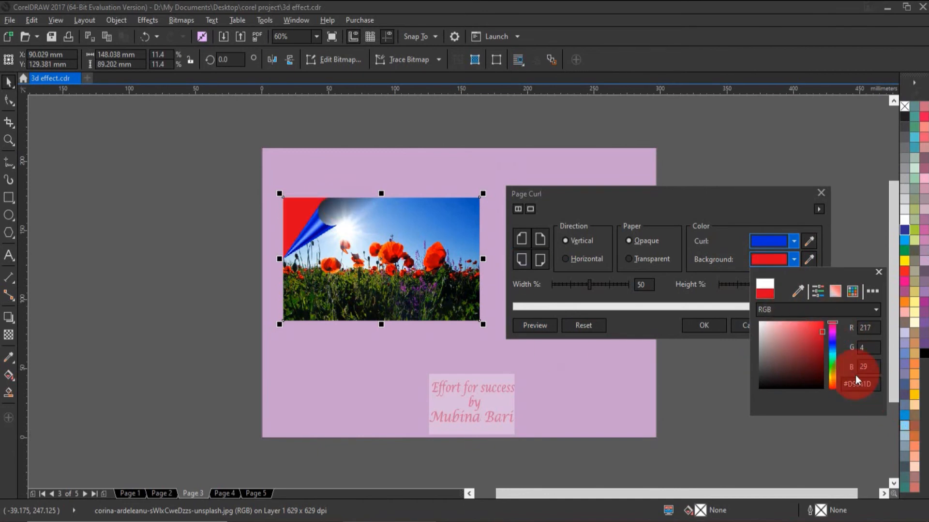
{"action": "left_click", "coordinate": [832, 361]}
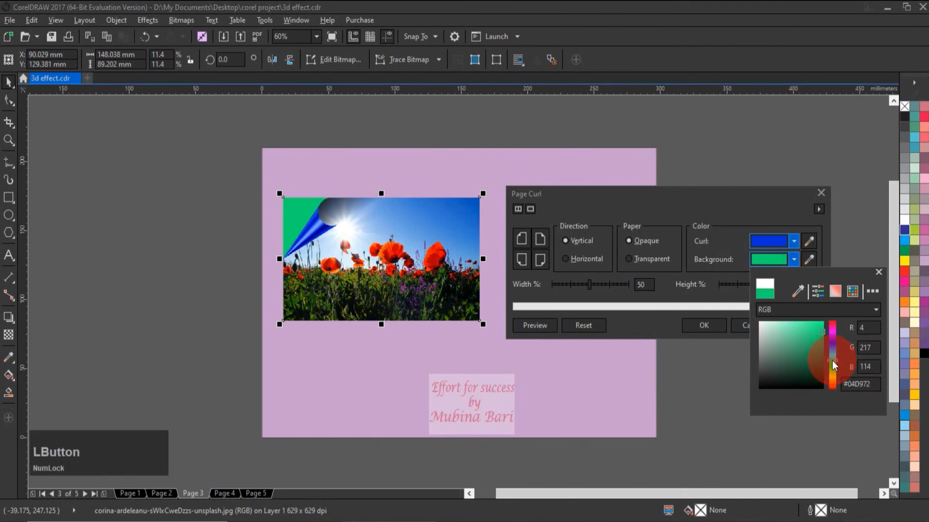
{"action": "left_click", "coordinate": [835, 341]}
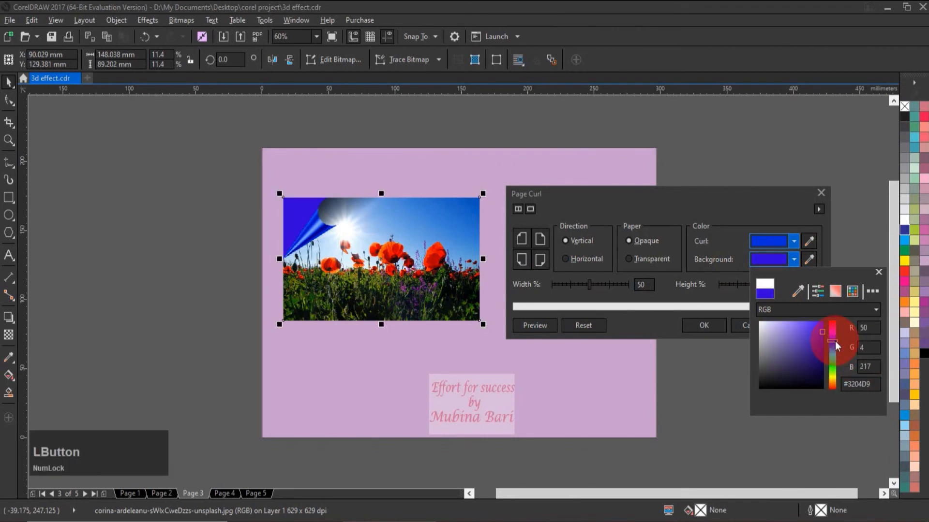
{"action": "left_click", "coordinate": [832, 326]}
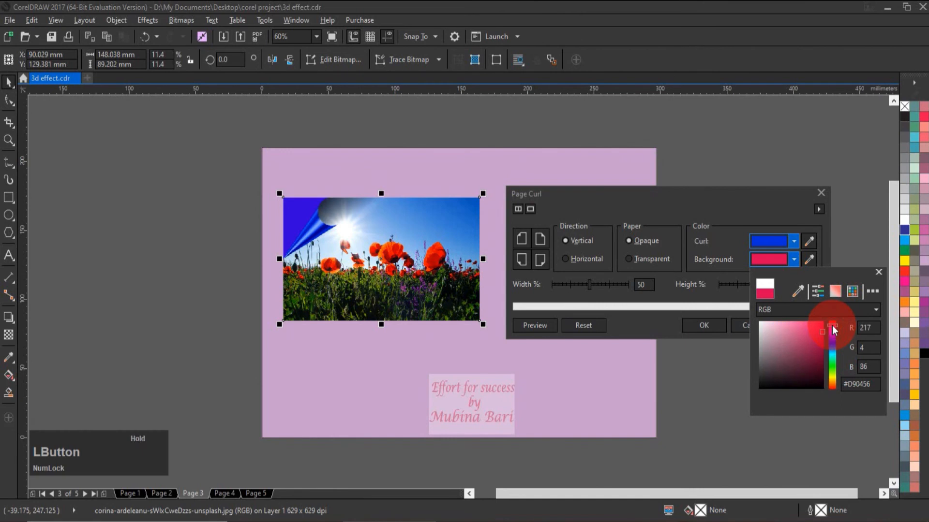
{"action": "left_click", "coordinate": [832, 353]}
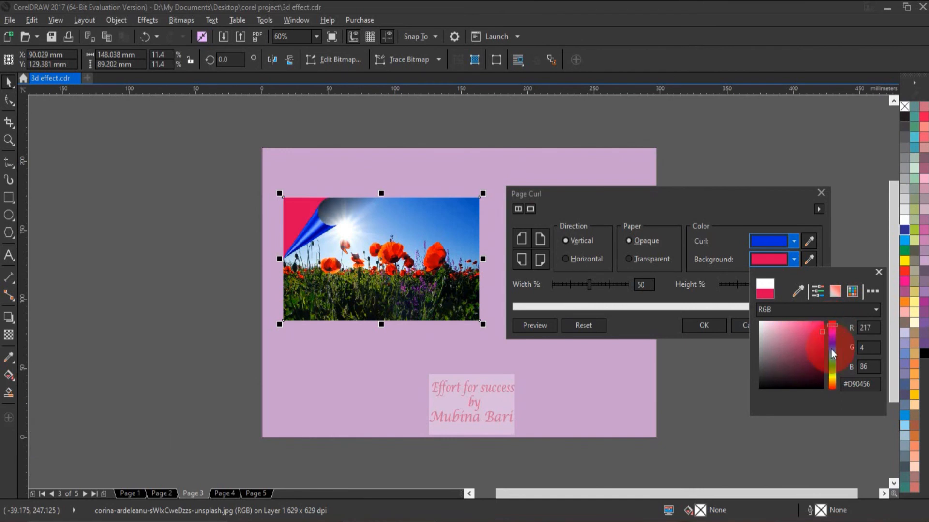
{"action": "left_click", "coordinate": [762, 323]}
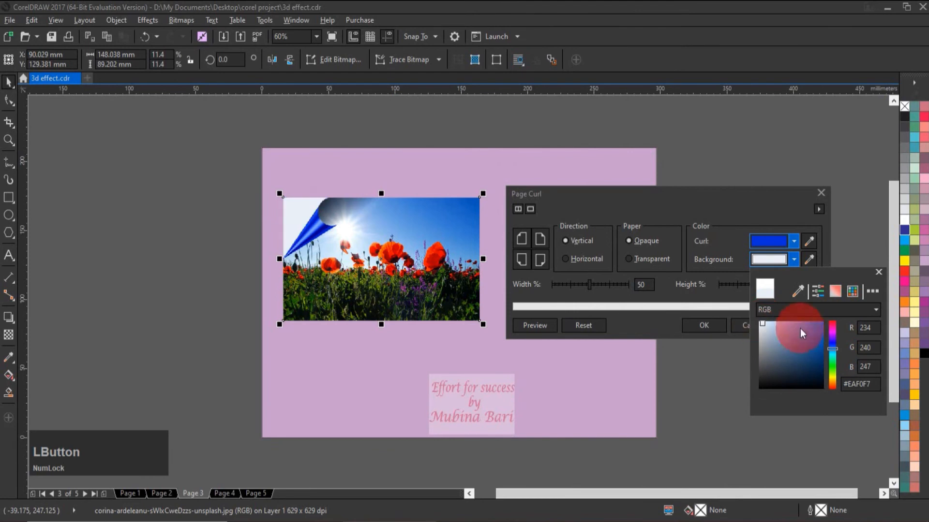
{"action": "left_click", "coordinate": [900, 272]}
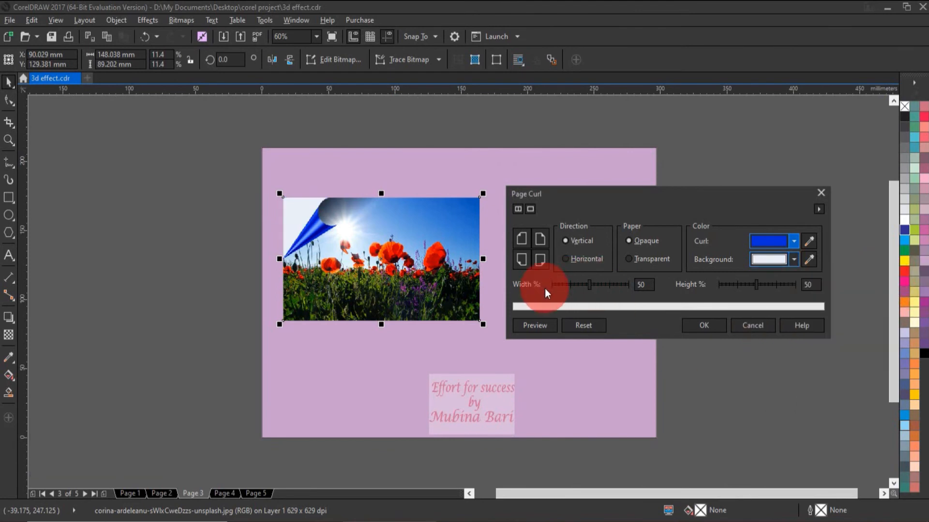
- Set the page curl's width to 85% and its height to 83%
{"action": "left_click", "coordinate": [608, 285]}
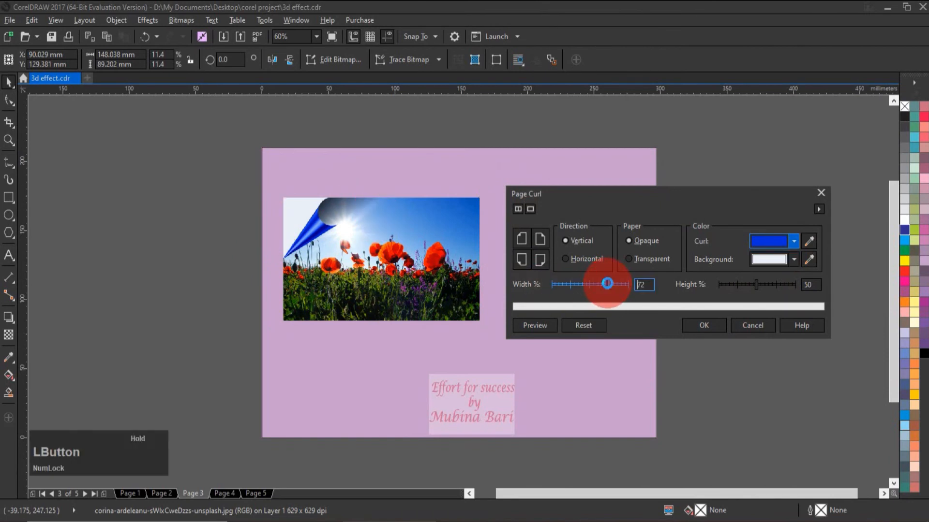
{"action": "left_click", "coordinate": [617, 285]}
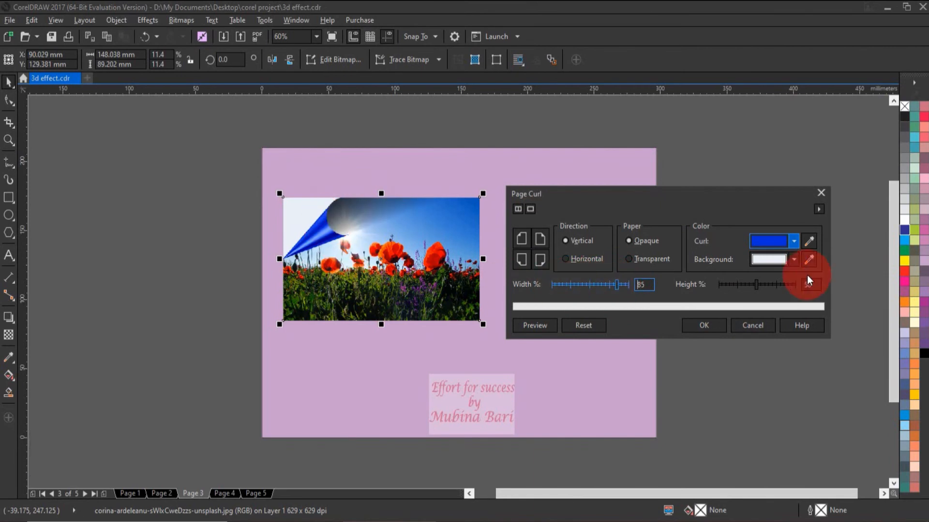
{"action": "left_click", "coordinate": [783, 285]}
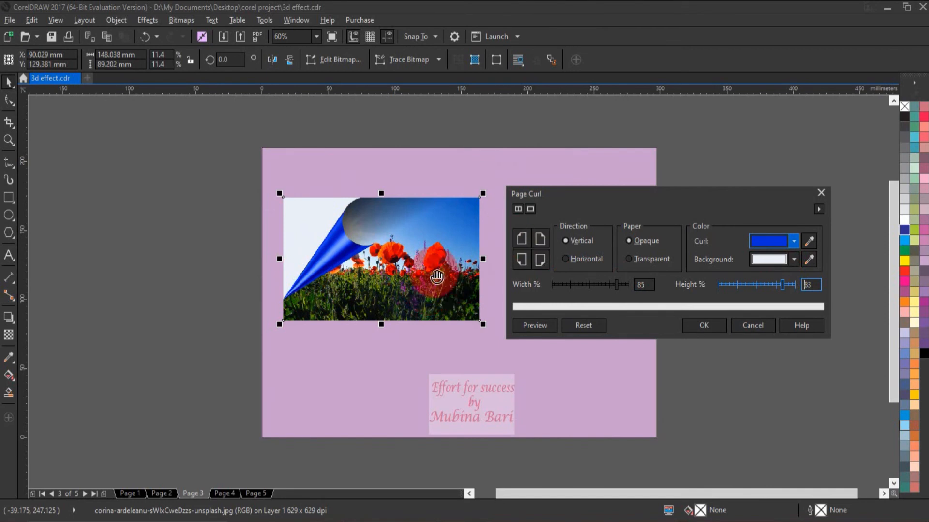
- Discard the page curl and start the Perspective effect on the poppy photo
{"action": "left_click", "coordinate": [747, 325]}
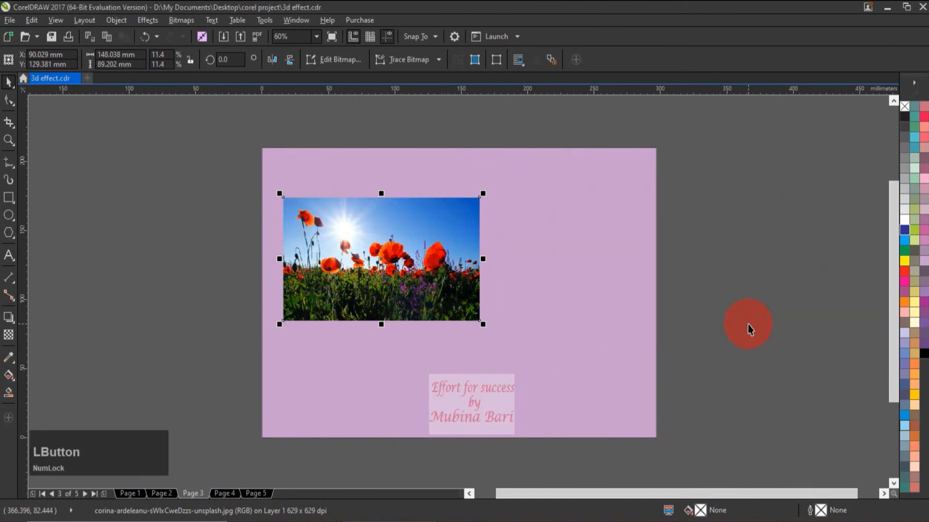
{"action": "left_click", "coordinate": [181, 19]}
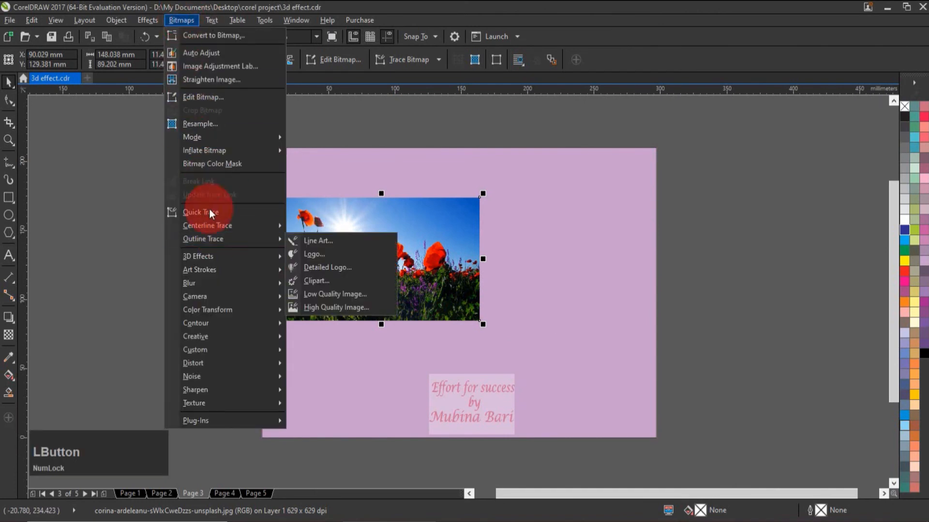
{"action": "mouse_move", "coordinate": [214, 265]}
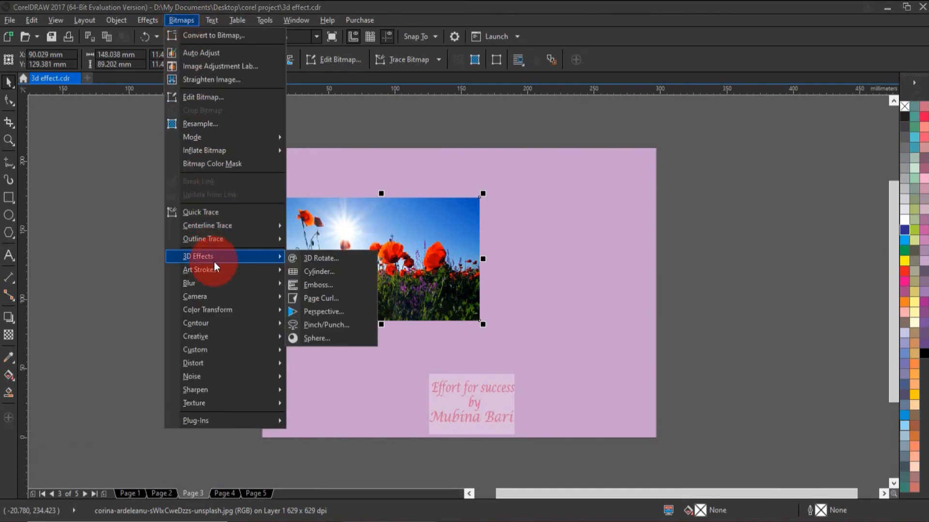
{"action": "left_click", "coordinate": [332, 312]}
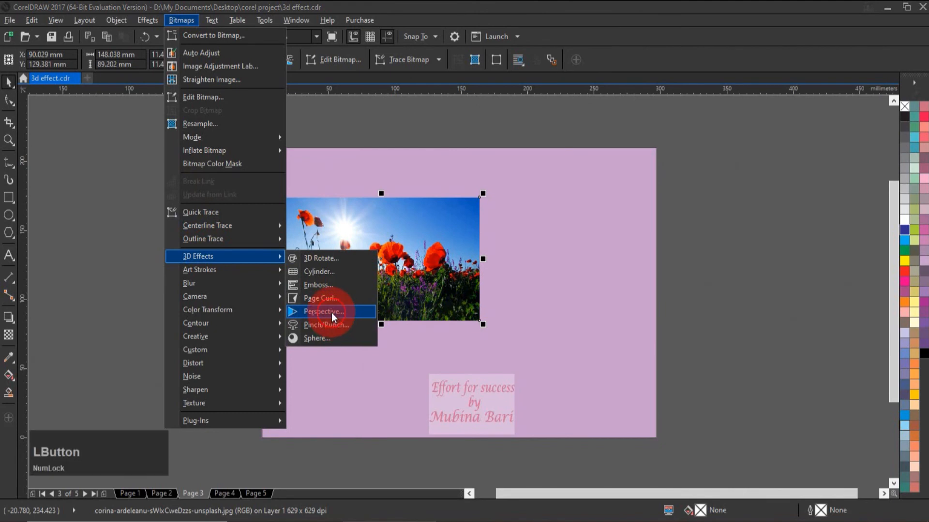
{"action": "left_click_drag", "start_coordinate": [450, 198], "coordinate": [681, 161]}
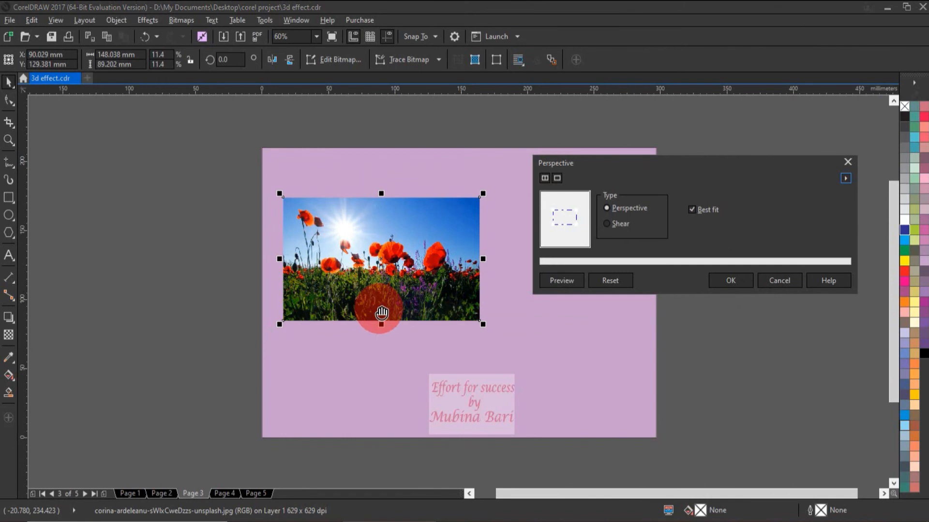
- Try the Perspective type on the poppy photo by reshaping the frame from its corners into a tall, slightly tapered shape
{"action": "left_click", "coordinate": [605, 209]}
{"action": "left_click_drag", "start_coordinate": [593, 204], "coordinate": [583, 209]}
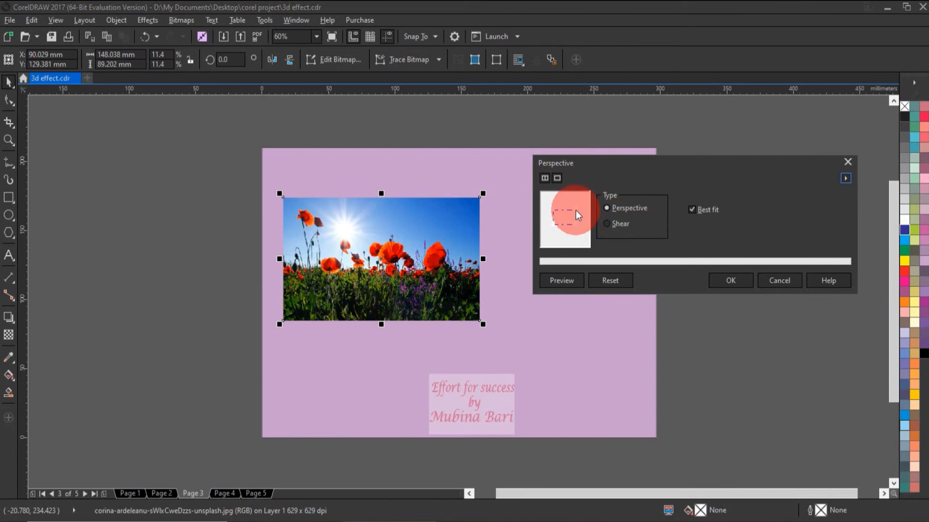
{"action": "left_click_drag", "start_coordinate": [576, 211], "coordinate": [581, 199]}
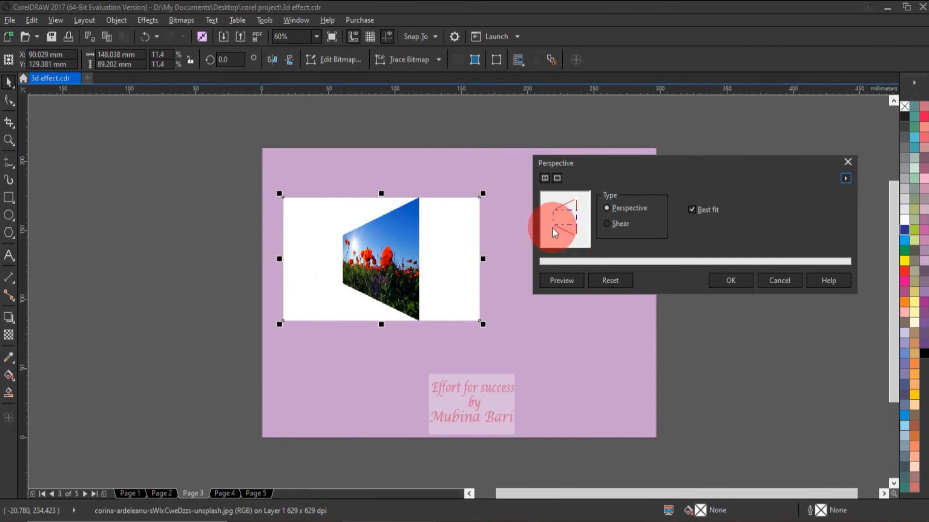
{"action": "left_click_drag", "start_coordinate": [553, 230], "coordinate": [549, 230]}
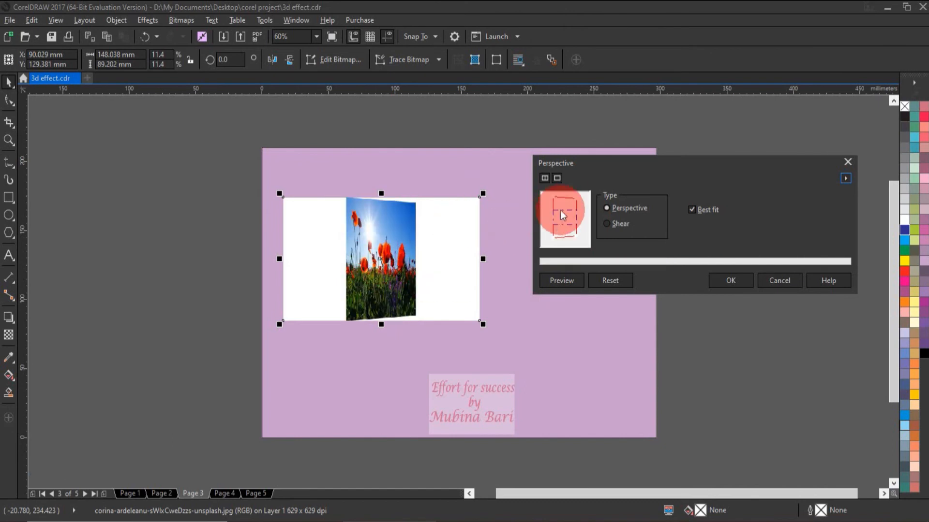
{"action": "left_click_drag", "start_coordinate": [574, 202], "coordinate": [591, 247]}
- Compare the perspective result with Best fit off and on, leaving Best fit on
{"action": "left_click", "coordinate": [713, 211]}
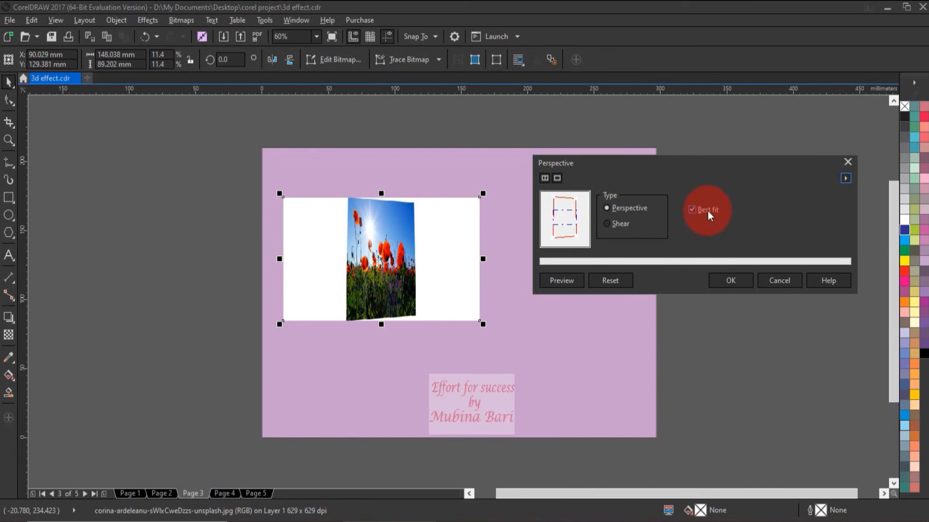
{"action": "left_click", "coordinate": [692, 209]}
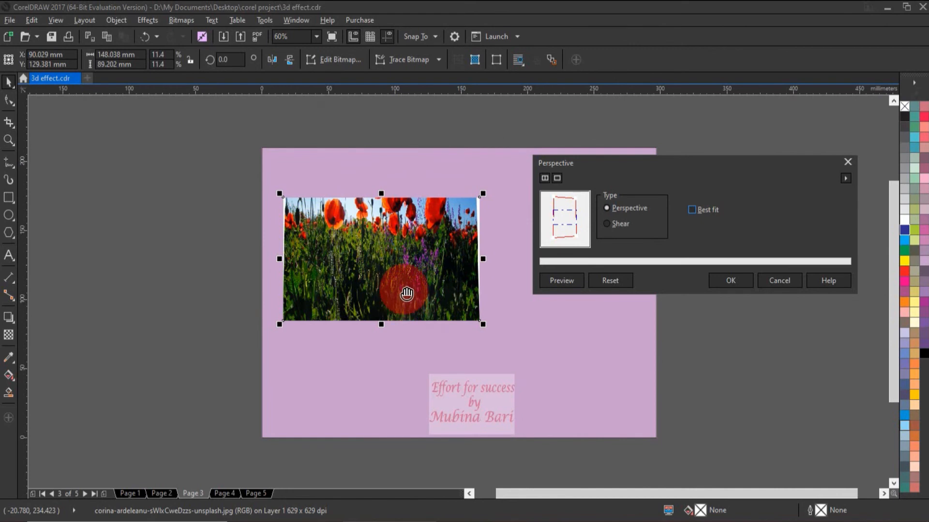
{"action": "left_click", "coordinate": [689, 210]}
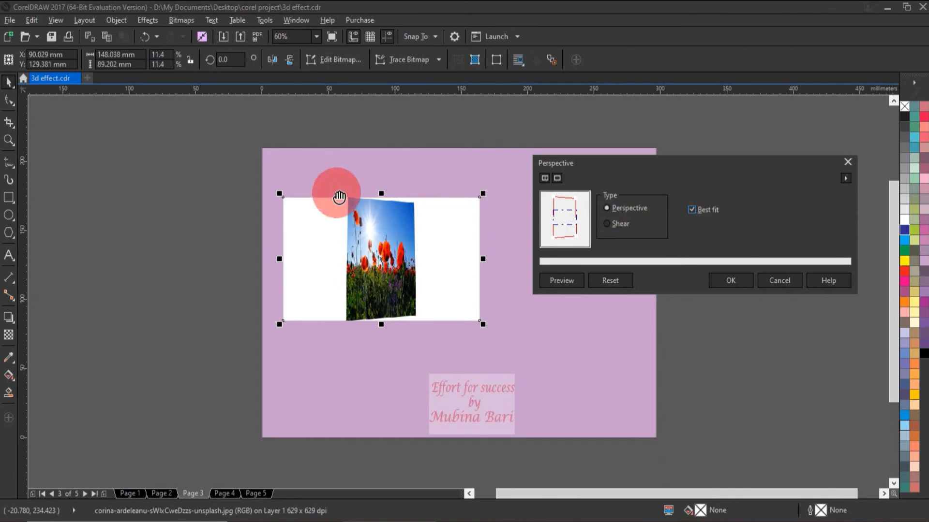
- Try tapering the photo's right edge to a point, and reset the perspective
{"action": "left_click", "coordinate": [576, 236]}
{"action": "left_click_drag", "start_coordinate": [576, 236], "coordinate": [576, 217]}
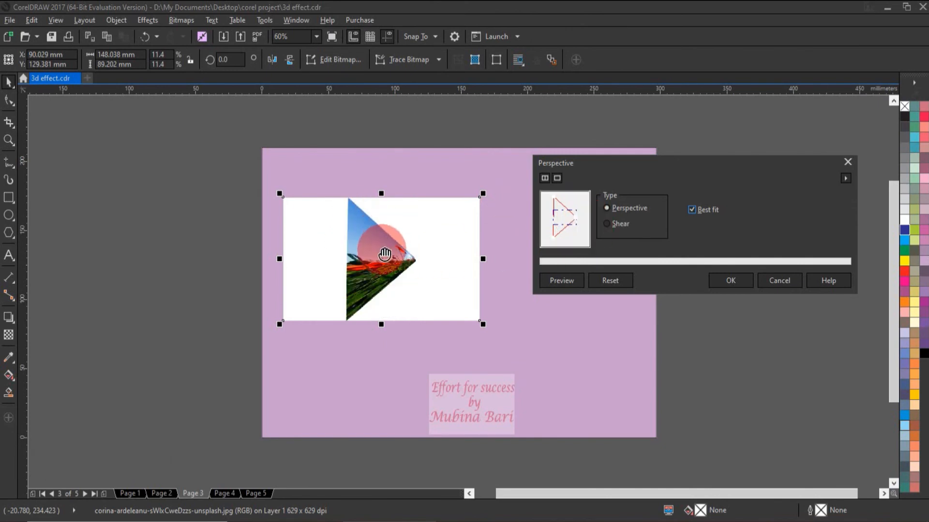
{"action": "left_click", "coordinate": [619, 285]}
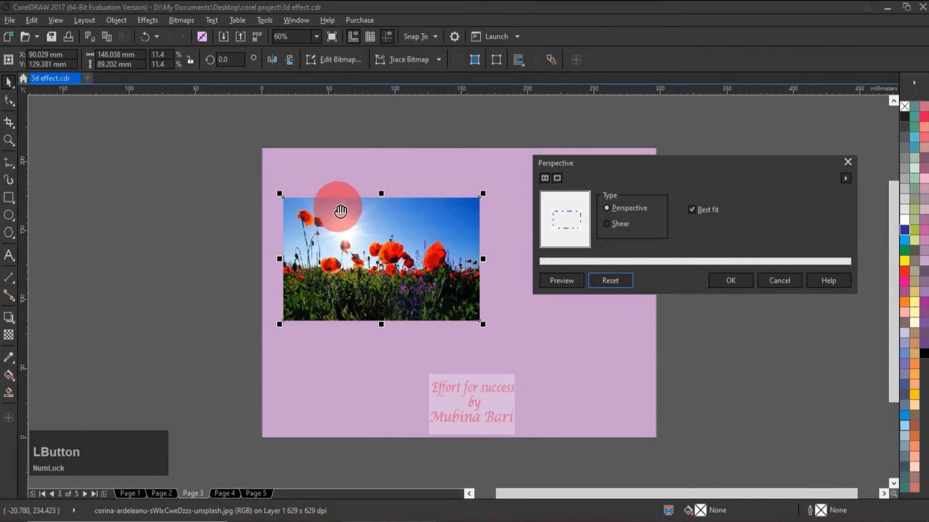
- Switch the type to Shear, slant the poppy photo upward toward its right side, and apply the effect
{"action": "left_click", "coordinate": [608, 223]}
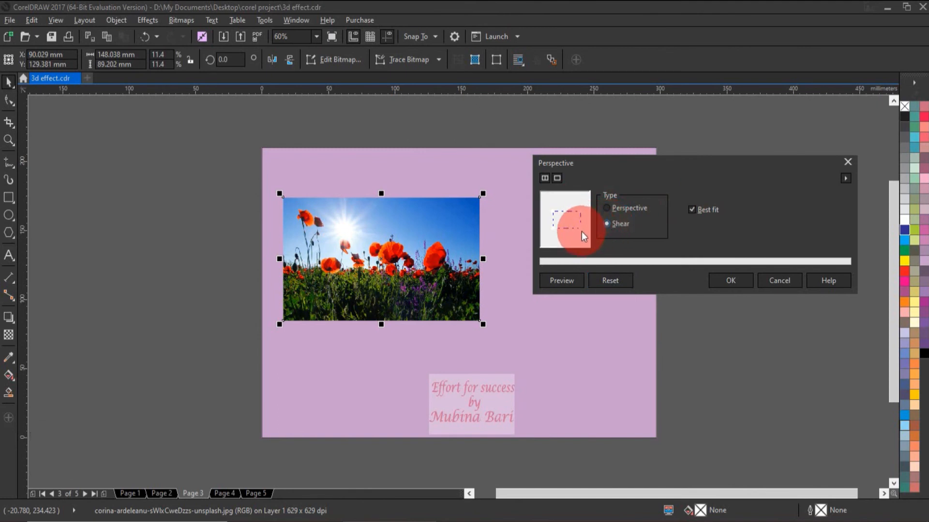
{"action": "left_click_drag", "start_coordinate": [581, 231], "coordinate": [581, 228]}
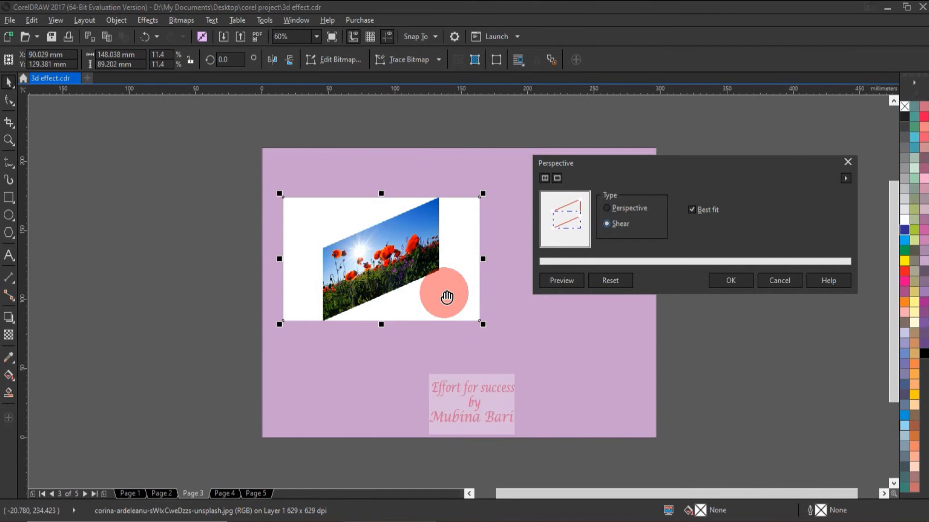
{"action": "left_click", "coordinate": [729, 281]}
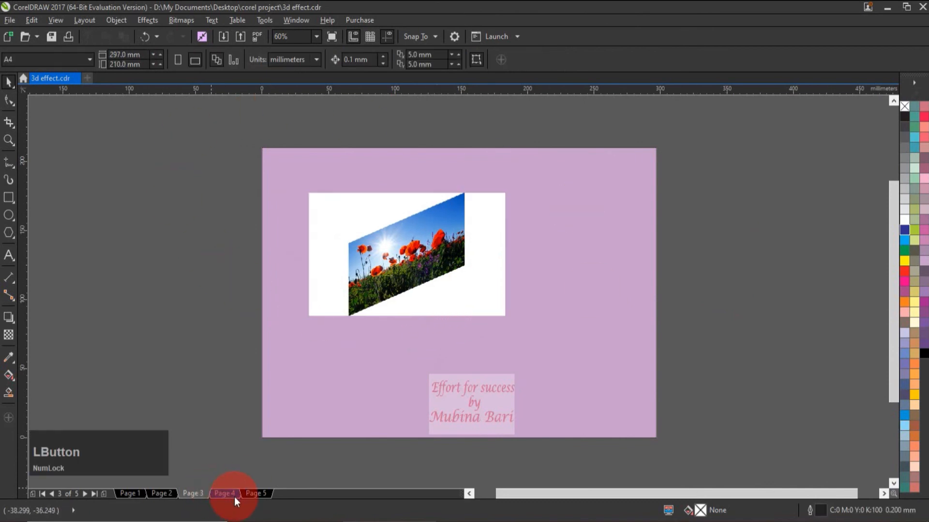
- On Page 4, place two copies of the photo of the woman in a row to the right of the original
{"action": "left_click", "coordinate": [233, 496]}
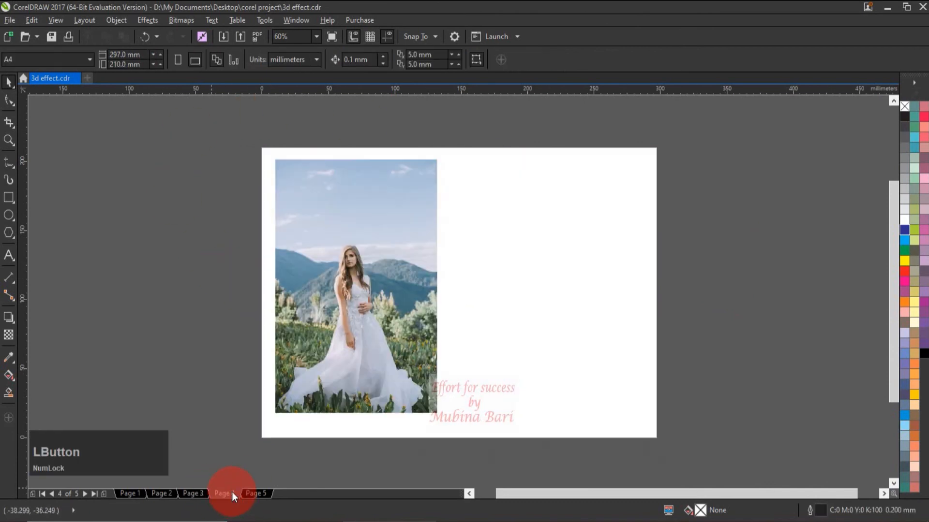
{"action": "left_click", "coordinate": [392, 266]}
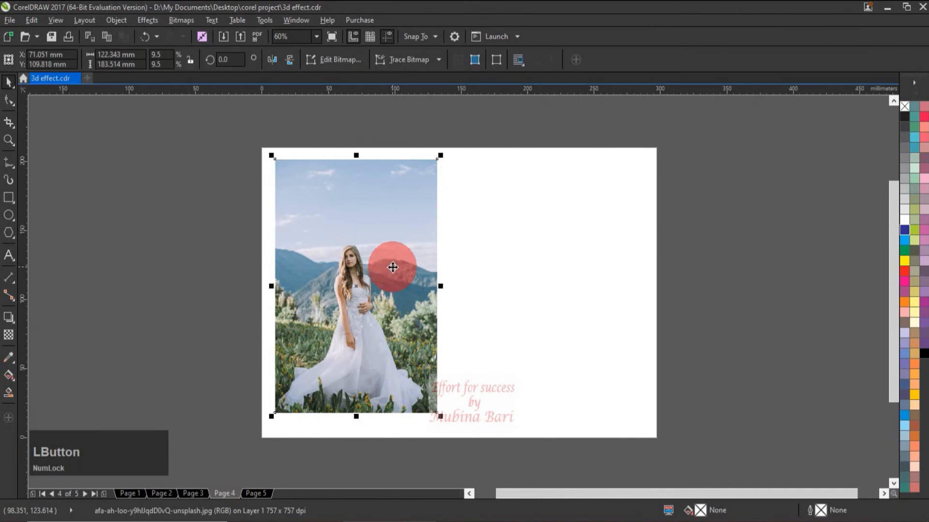
{"action": "left_click_drag", "start_coordinate": [380, 264], "coordinate": [697, 294]}
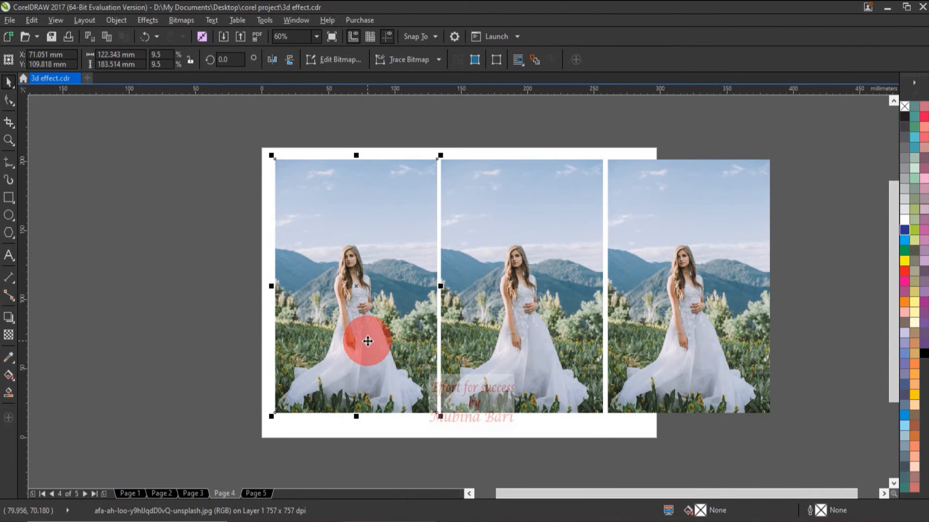
- Start the Pinch/Punch effect on the leftmost photo and check its before-and-after preview
{"action": "left_click", "coordinate": [370, 332]}
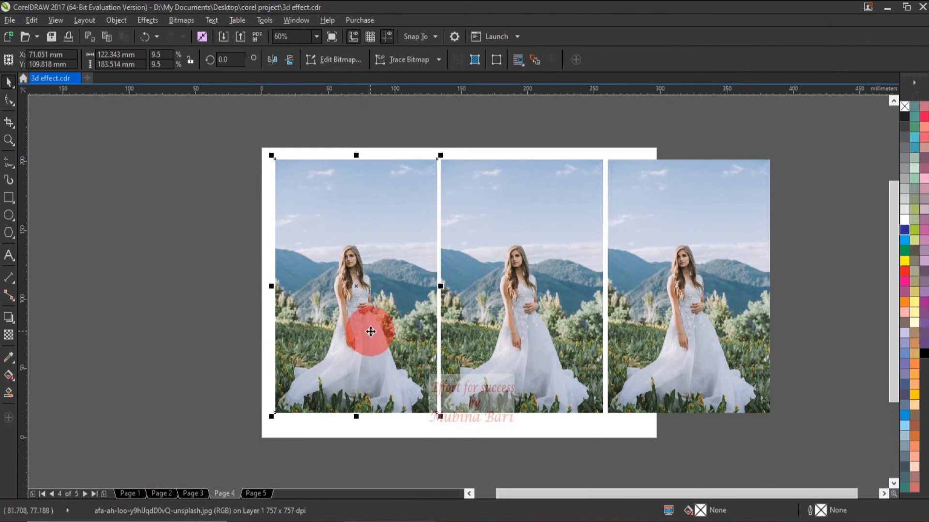
{"action": "left_click", "coordinate": [178, 21]}
{"action": "mouse_move", "coordinate": [248, 257]}
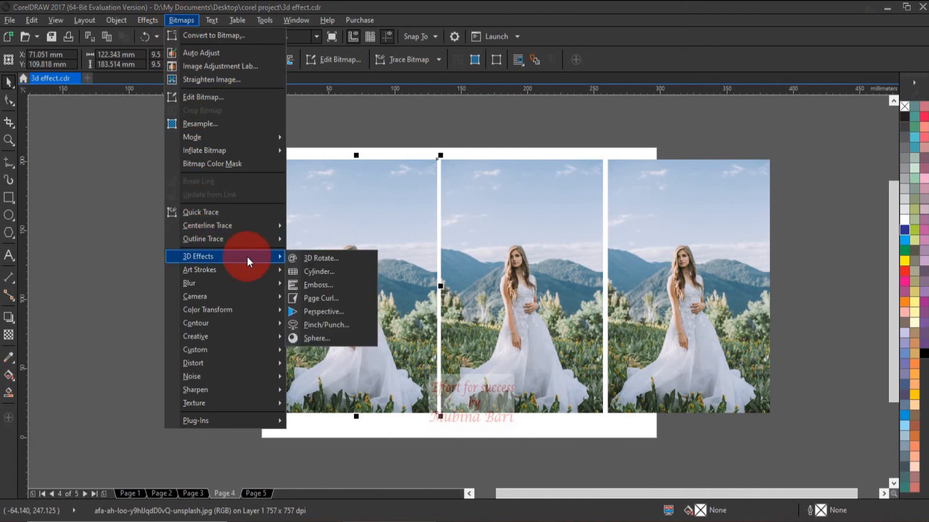
{"action": "left_click", "coordinate": [327, 326]}
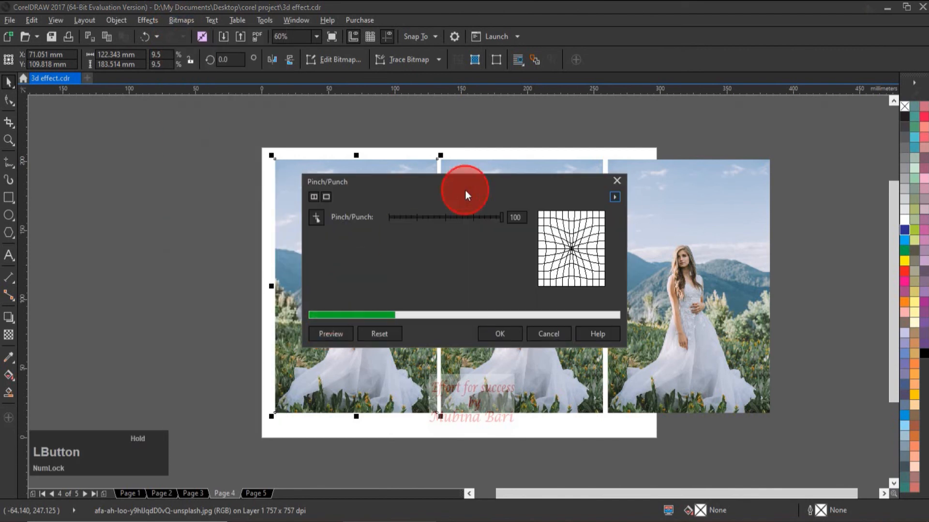
{"action": "left_click_drag", "start_coordinate": [448, 184], "coordinate": [590, 176]}
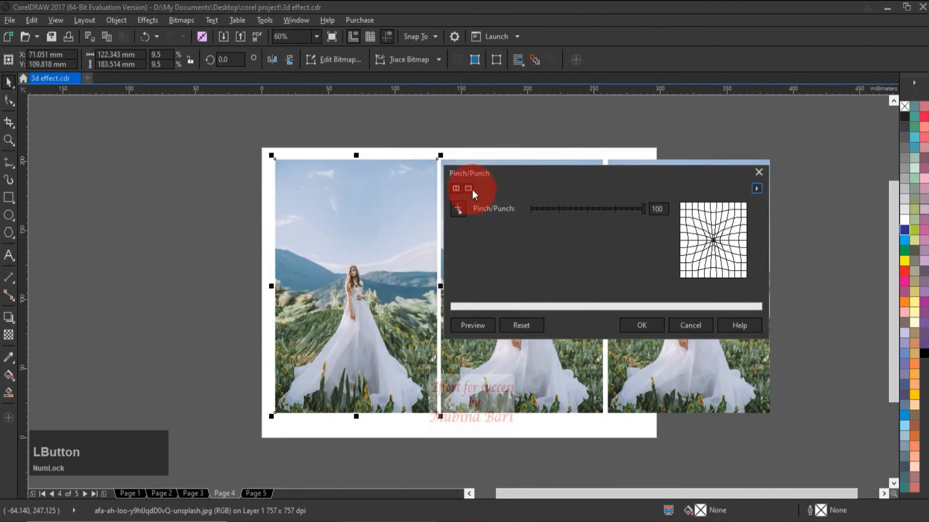
{"action": "left_click", "coordinate": [456, 188]}
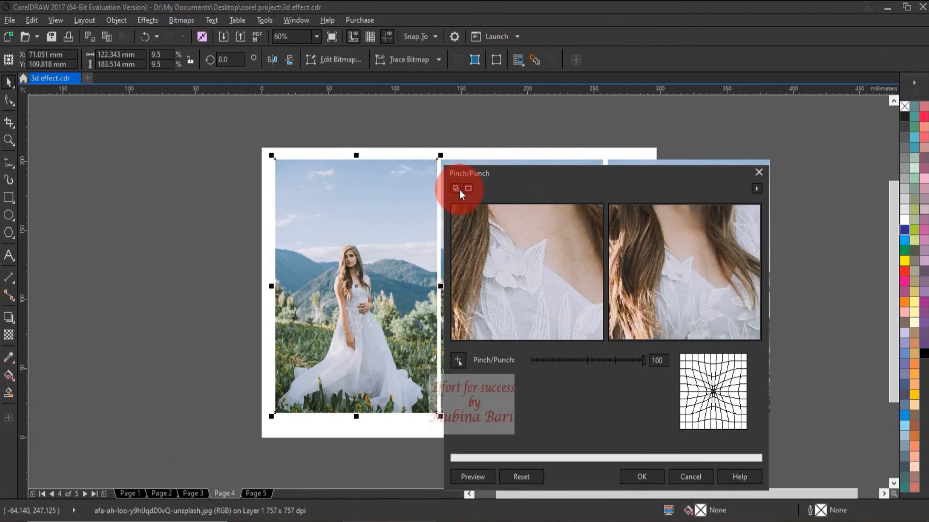
{"action": "left_click", "coordinate": [455, 188]}
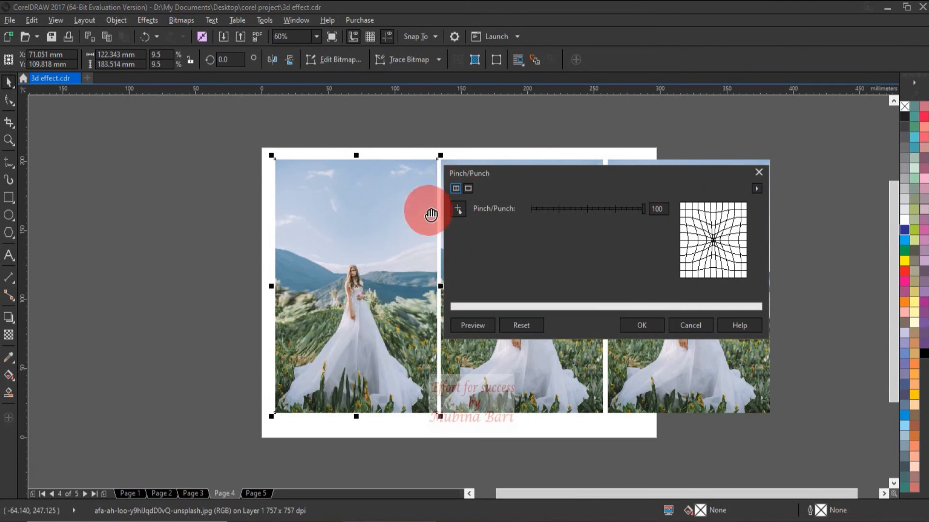
{"action": "left_click_drag", "start_coordinate": [395, 294], "coordinate": [371, 317]}
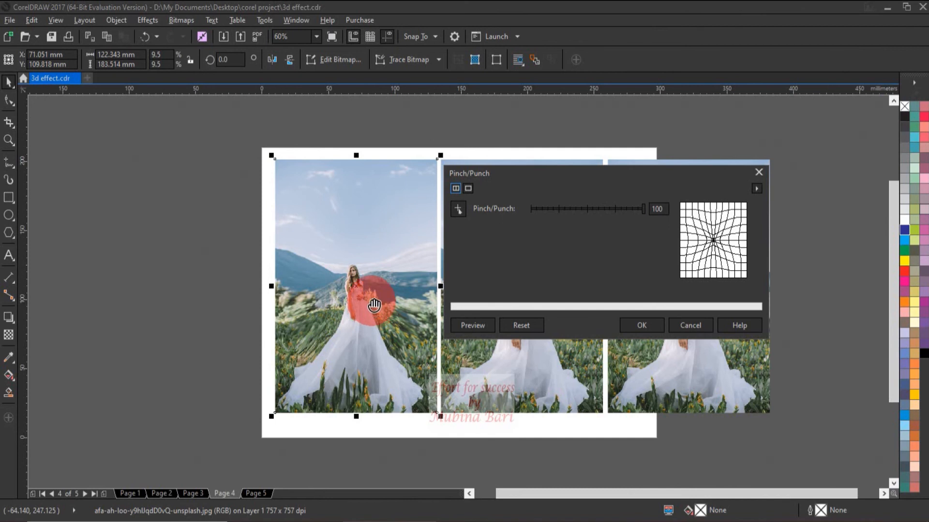
- Center the pinch on the woman's waist in the leftmost photo, set Pinch/Punch to 34, and apply it
{"action": "left_click", "coordinate": [457, 209]}
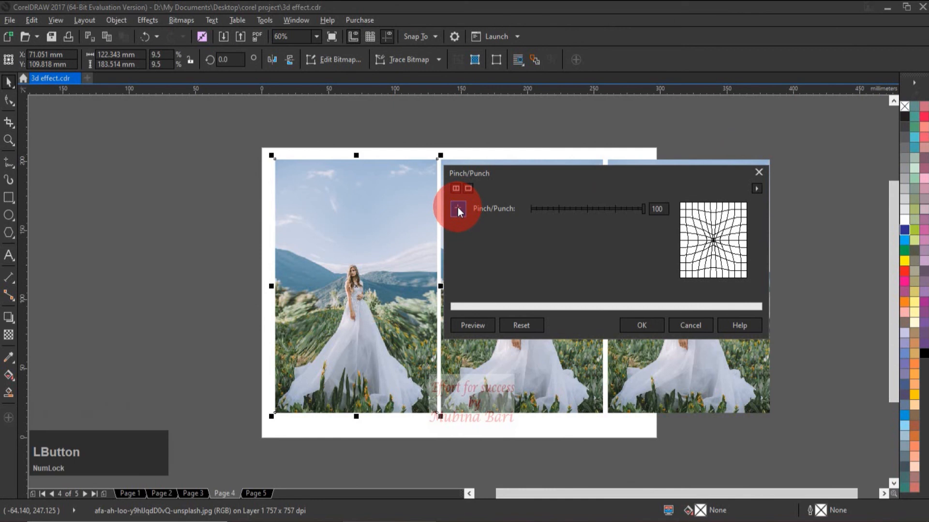
{"action": "left_click", "coordinate": [358, 305]}
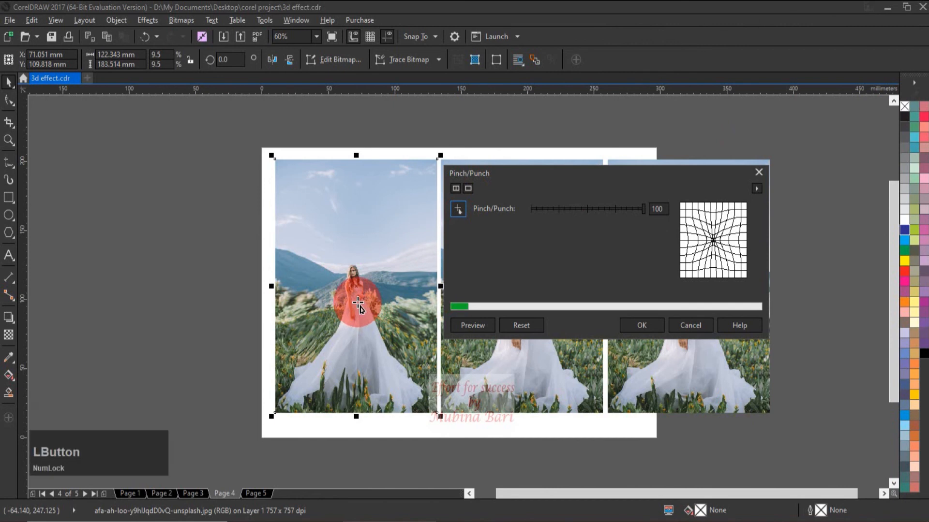
{"action": "left_click", "coordinate": [620, 208]}
{"action": "left_click_drag", "start_coordinate": [621, 208], "coordinate": [606, 208]}
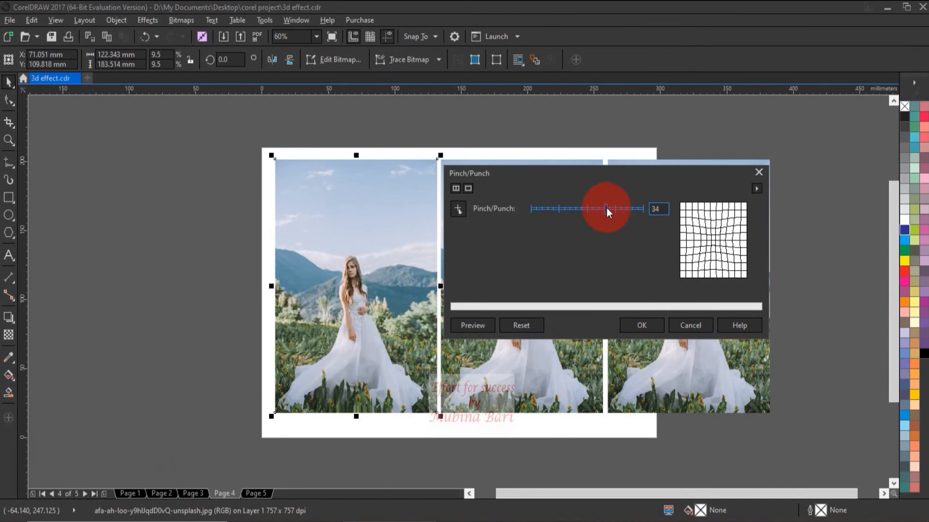
{"action": "left_click", "coordinate": [366, 314]}
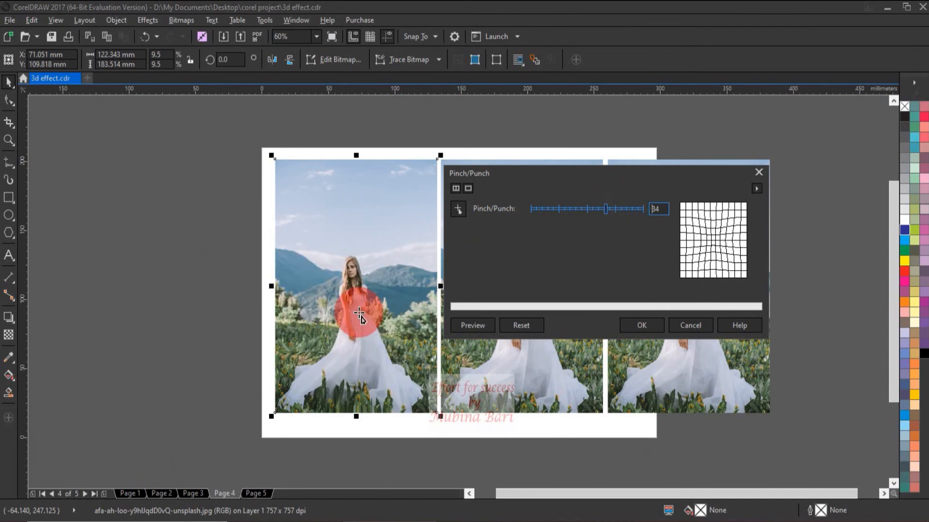
{"action": "left_click", "coordinate": [647, 328]}
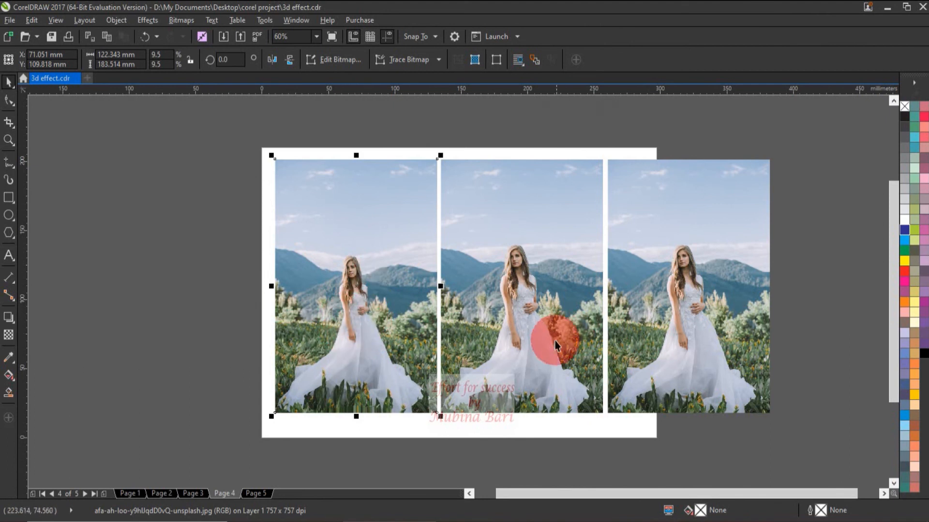
- Apply the Pinch/Punch effect to the rightmost photo, centered on the woman's waist, with Pinch/Punch set to -27
{"action": "left_click", "coordinate": [686, 320]}
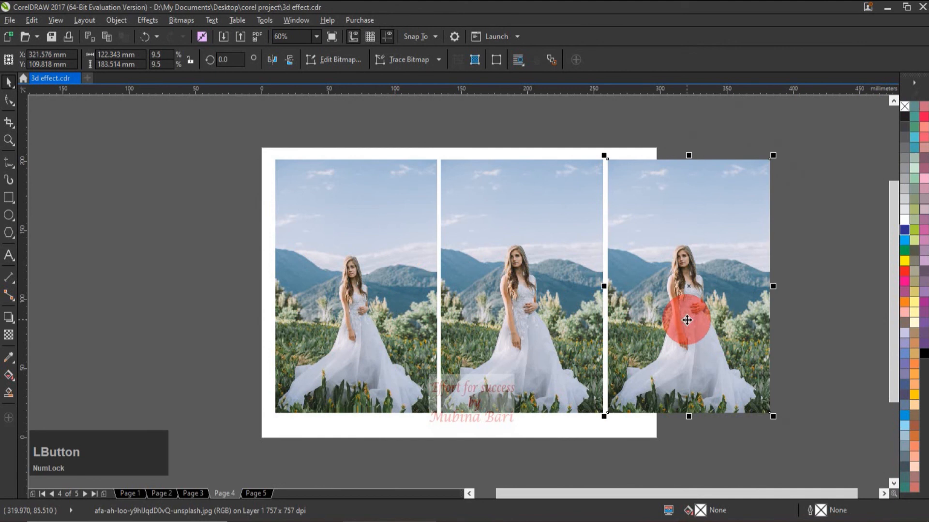
{"action": "left_click", "coordinate": [177, 23]}
{"action": "mouse_move", "coordinate": [205, 256]}
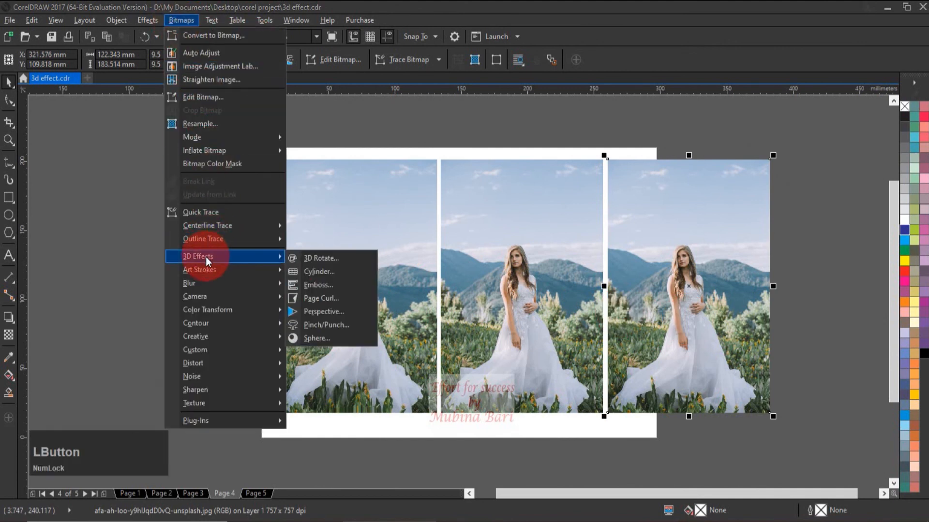
{"action": "left_click", "coordinate": [323, 326]}
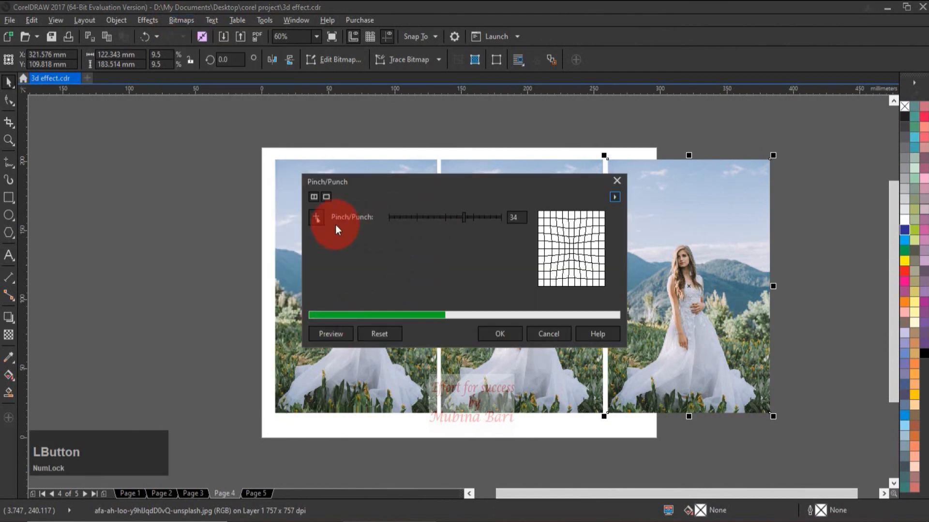
{"action": "left_click", "coordinate": [316, 218]}
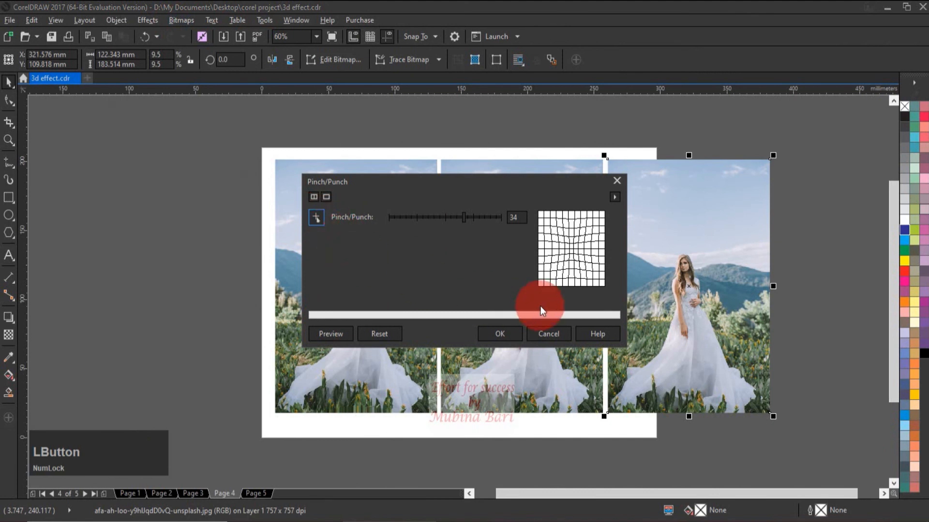
{"action": "left_click", "coordinate": [693, 314]}
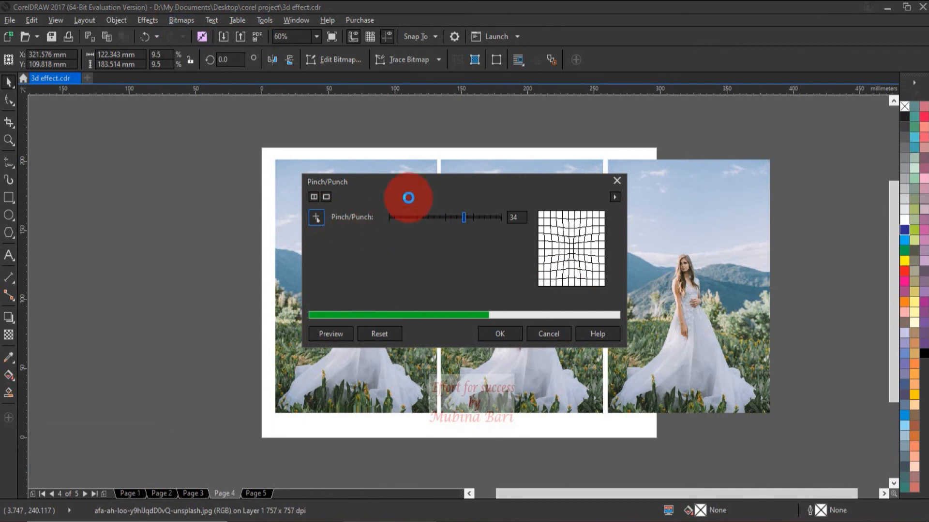
{"action": "left_click", "coordinate": [413, 217]}
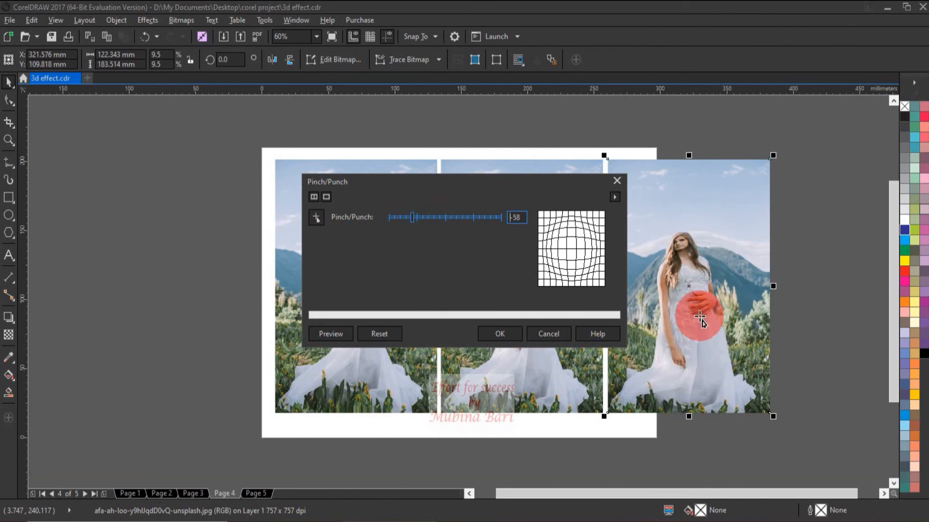
{"action": "left_click", "coordinate": [434, 216]}
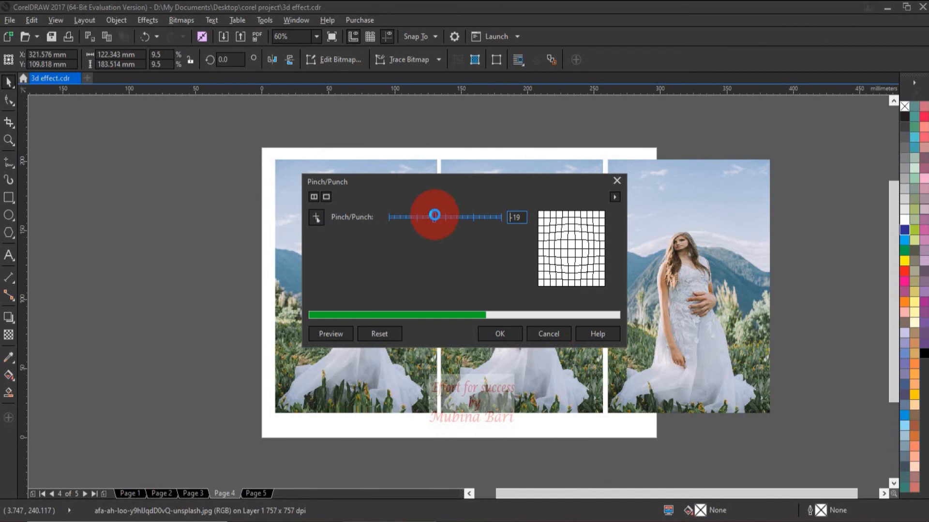
{"action": "left_click", "coordinate": [499, 334]}
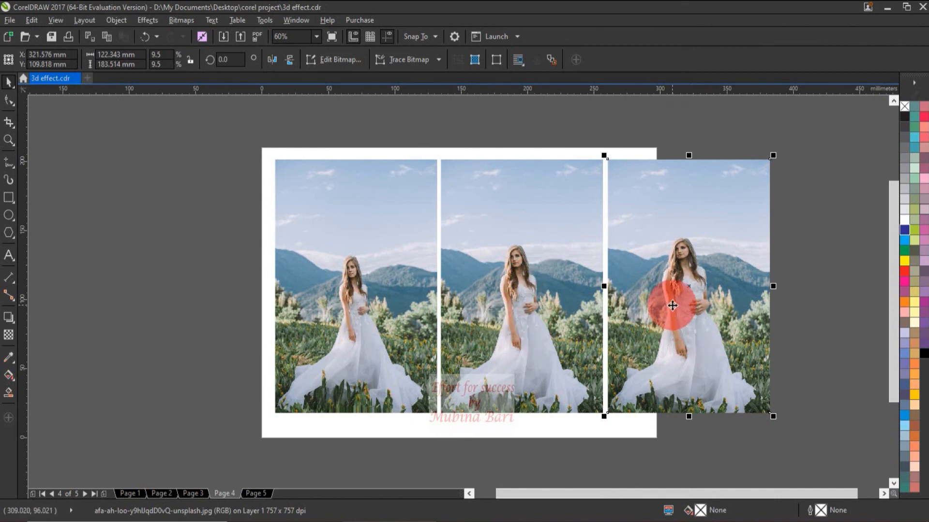
- Compare the woman's figure up close across the three photos, and return to the full page view
{"action": "left_click", "coordinate": [9, 141]}
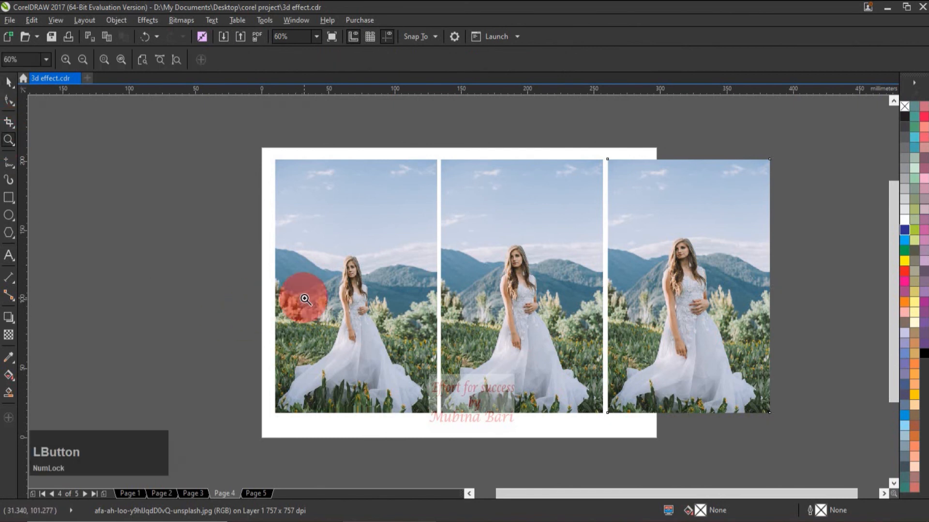
{"action": "left_click_drag", "start_coordinate": [314, 285], "coordinate": [762, 333]}
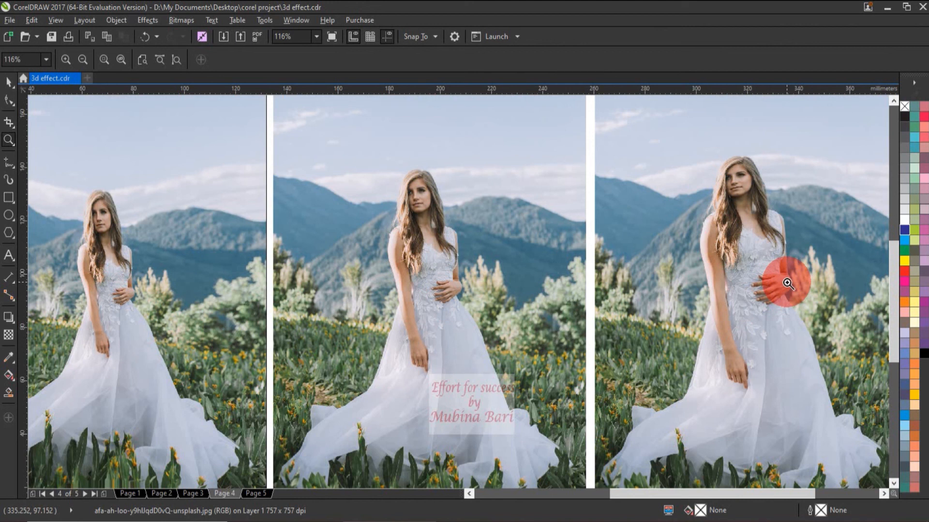
{"action": "left_click", "coordinate": [2, 89]}
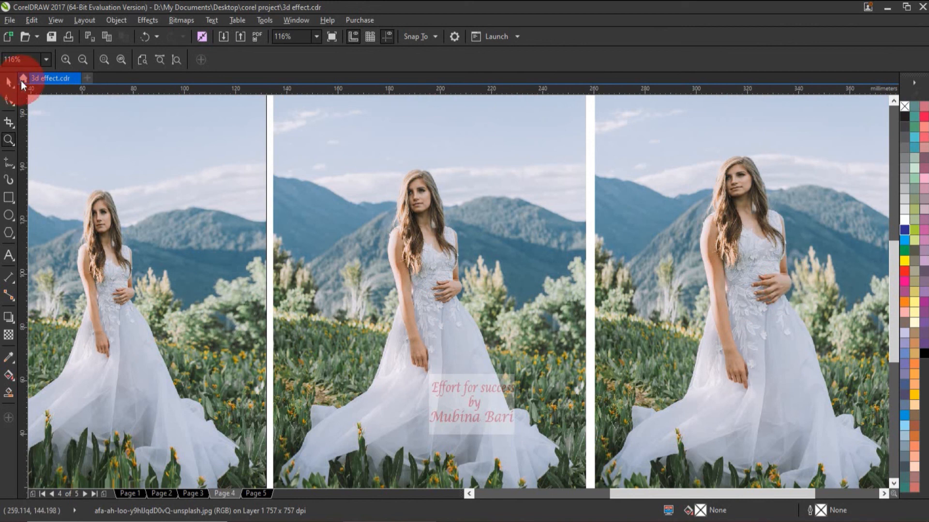
{"action": "left_click", "coordinate": [143, 59]}
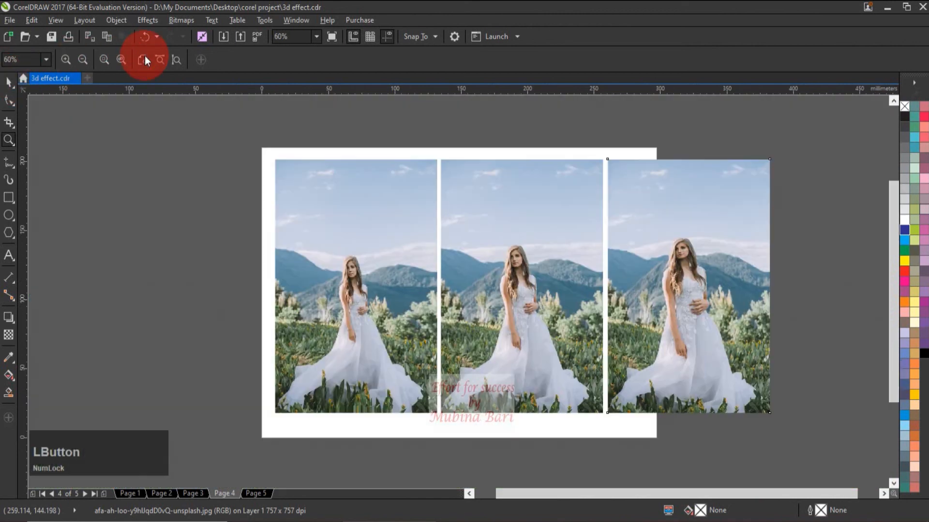
- Try the Pinch/Punch effect at 100 on the middle photo and undo it
{"action": "left_click", "coordinate": [9, 84]}
{"action": "left_click", "coordinate": [527, 335]}
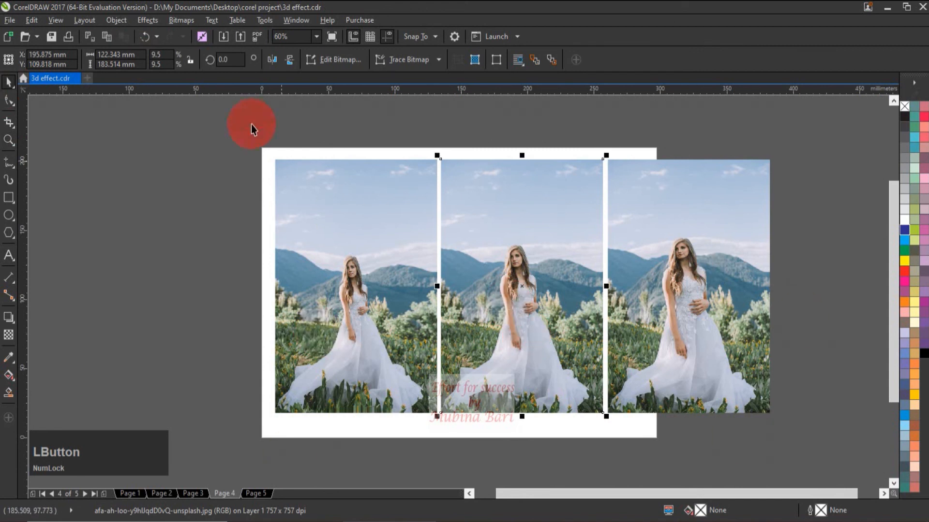
{"action": "left_click", "coordinate": [181, 21]}
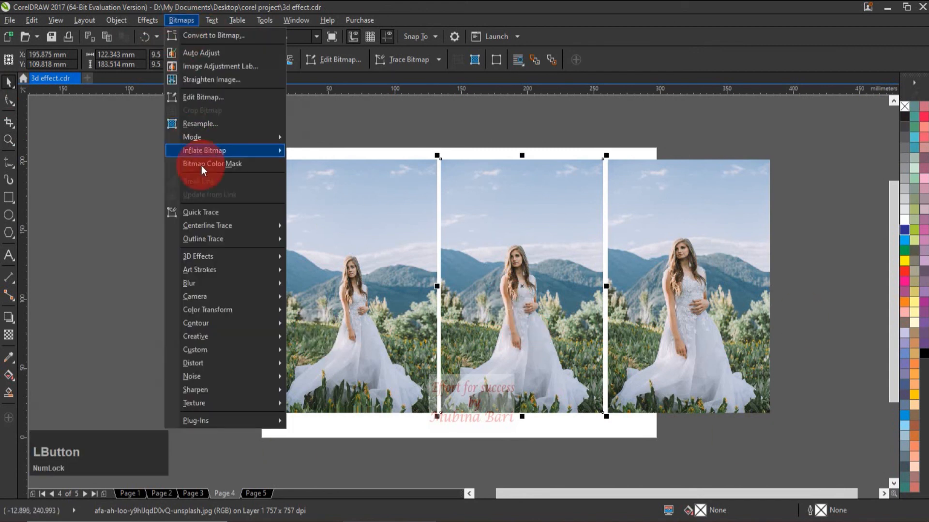
{"action": "left_click", "coordinate": [221, 255]}
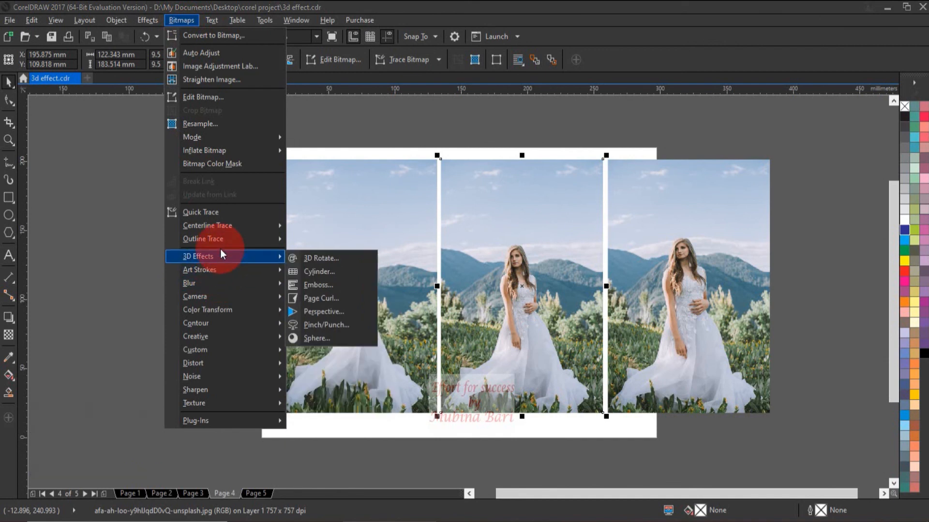
{"action": "left_click", "coordinate": [333, 324]}
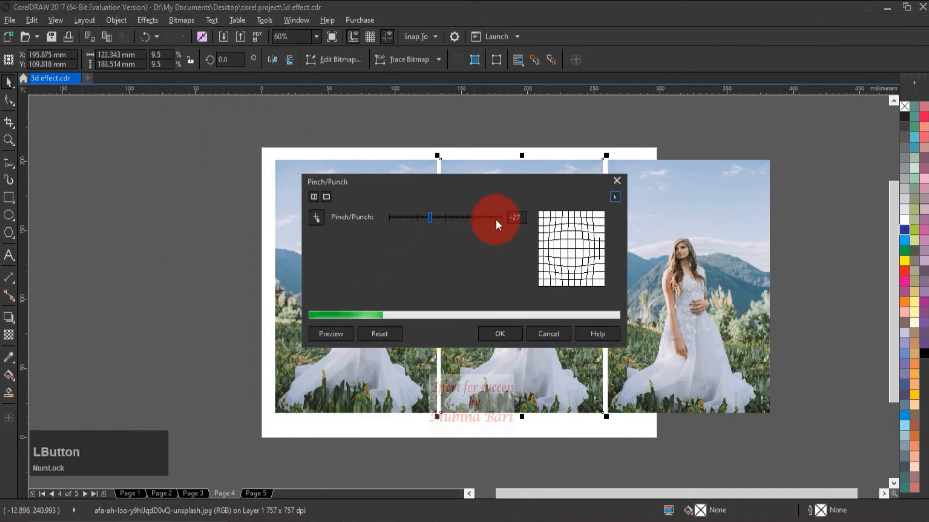
{"action": "left_click", "coordinate": [497, 214]}
{"action": "left_click_drag", "start_coordinate": [500, 217], "coordinate": [521, 290]}
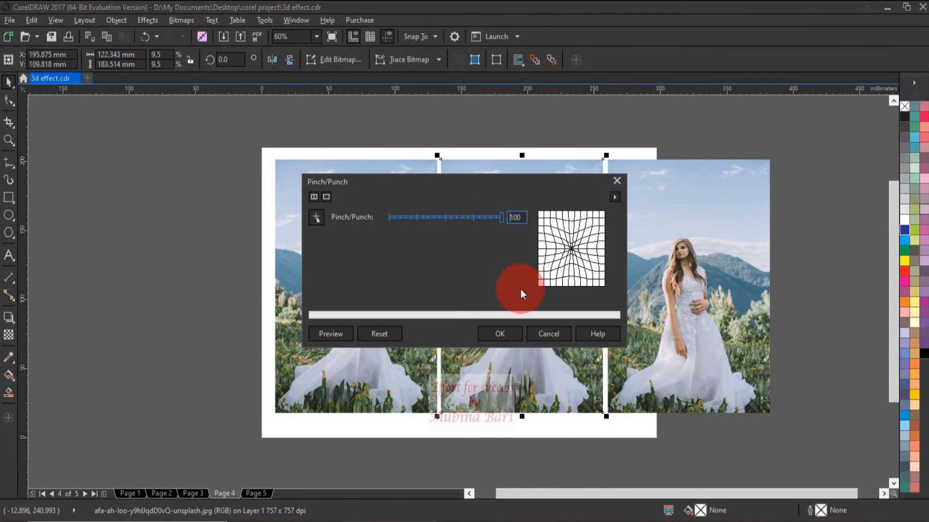
{"action": "left_click", "coordinate": [509, 333]}
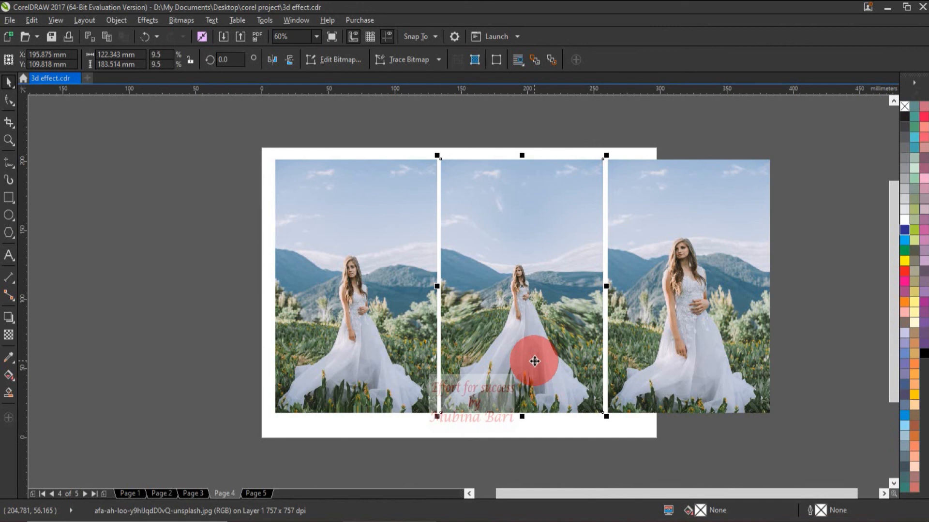
{"action": "key", "text": "ctrl+z"}
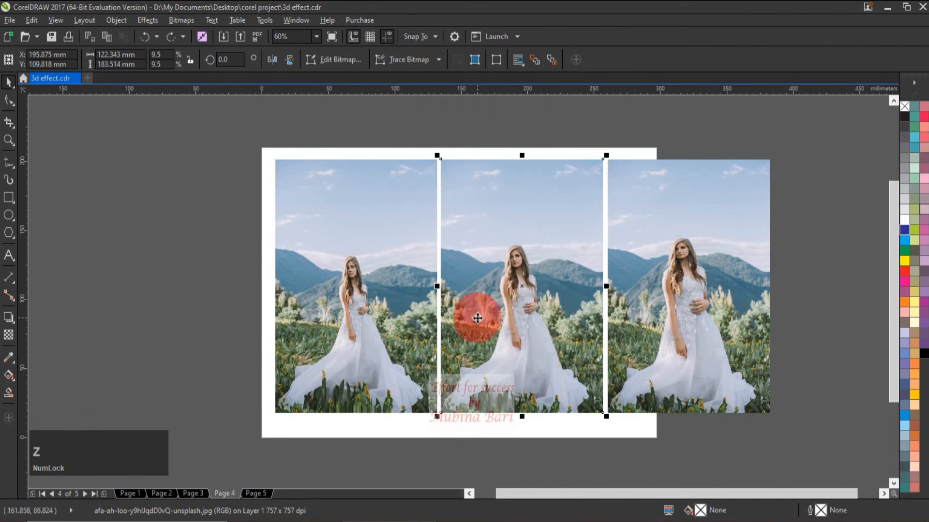
- Try the Pinch/Punch effect at -93 on the middle photo and undo it
{"action": "left_click", "coordinate": [177, 18]}
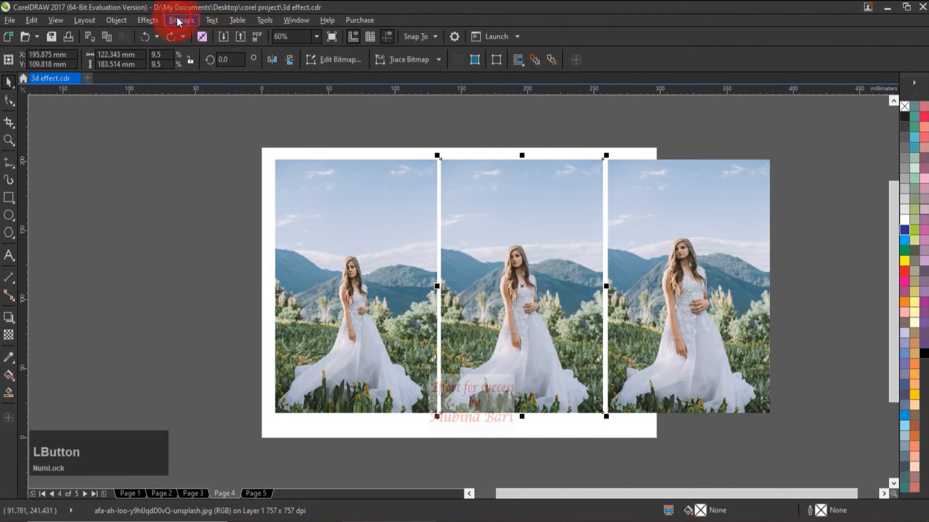
{"action": "mouse_move", "coordinate": [216, 259]}
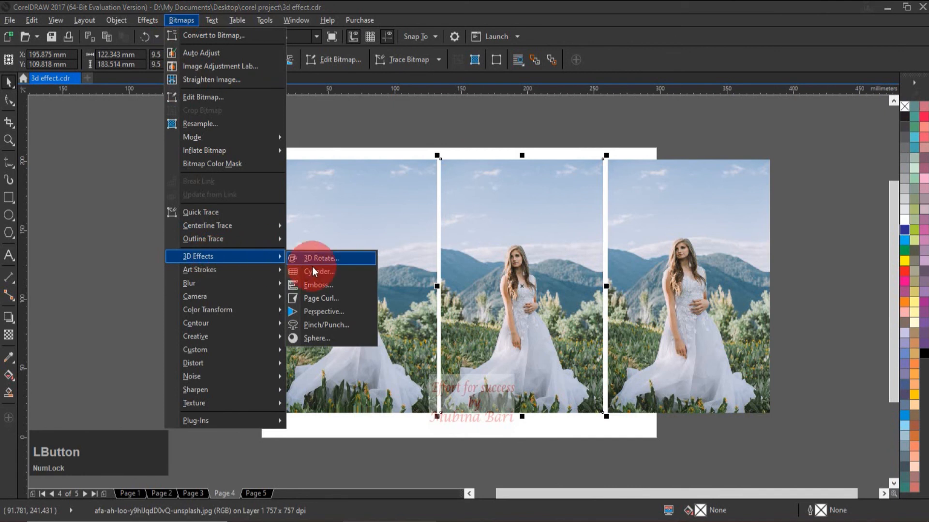
{"action": "left_click", "coordinate": [333, 325]}
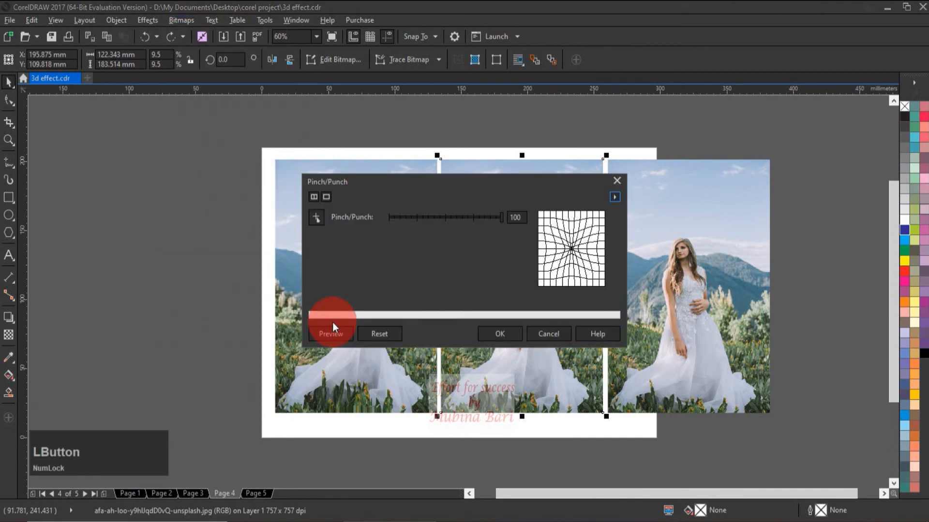
{"action": "left_click", "coordinate": [393, 217]}
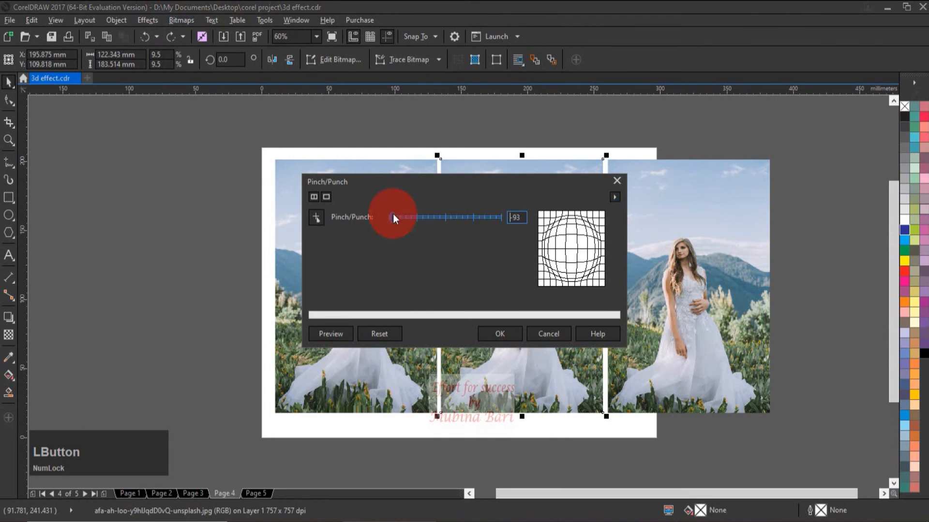
{"action": "left_click", "coordinate": [503, 334]}
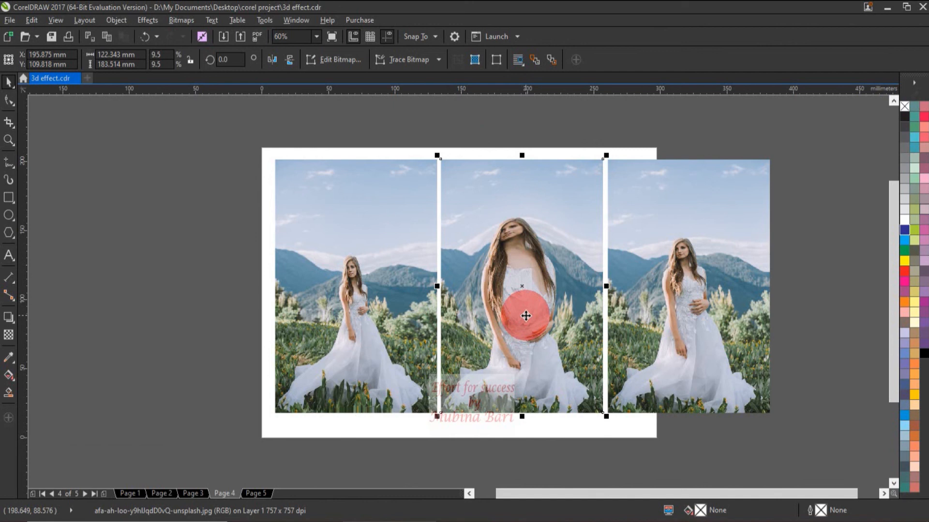
{"action": "key", "text": "ctrl+z"}
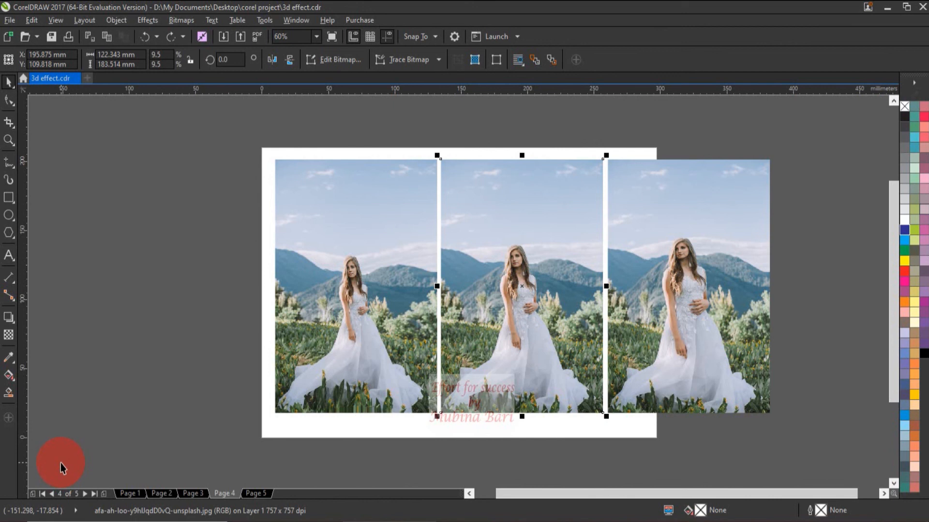
- On Page 5, start the Sphere effect on the photo of the woman in the black cap
{"action": "left_click", "coordinate": [263, 496]}
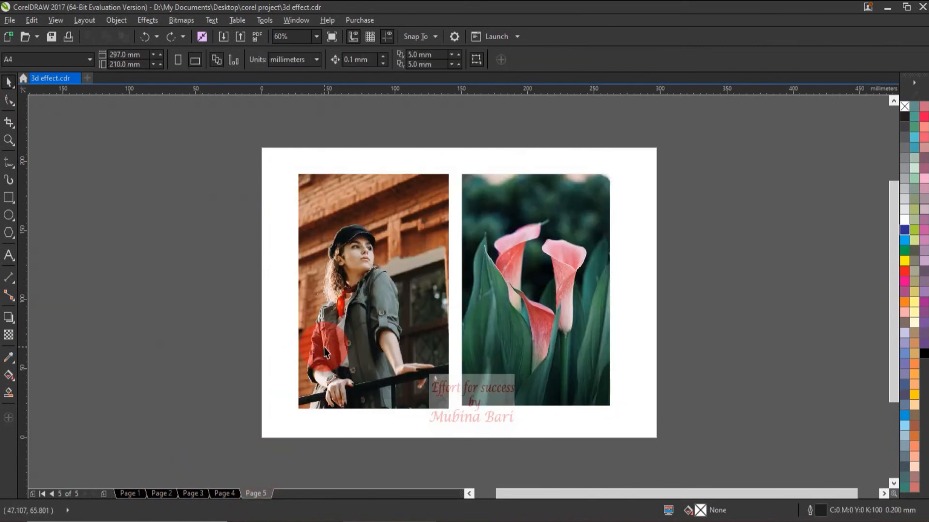
{"action": "left_click", "coordinate": [394, 285]}
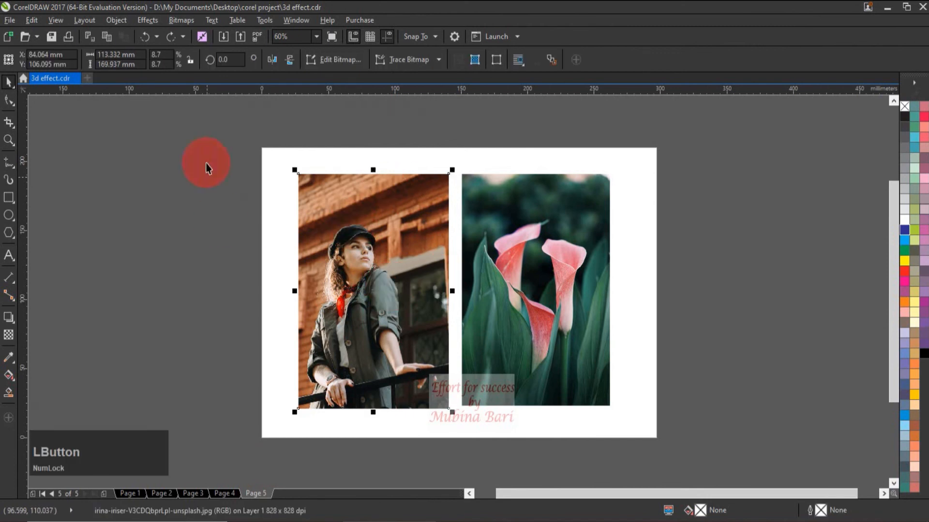
{"action": "left_click", "coordinate": [180, 20]}
{"action": "mouse_move", "coordinate": [202, 283]}
{"action": "mouse_move", "coordinate": [204, 258]}
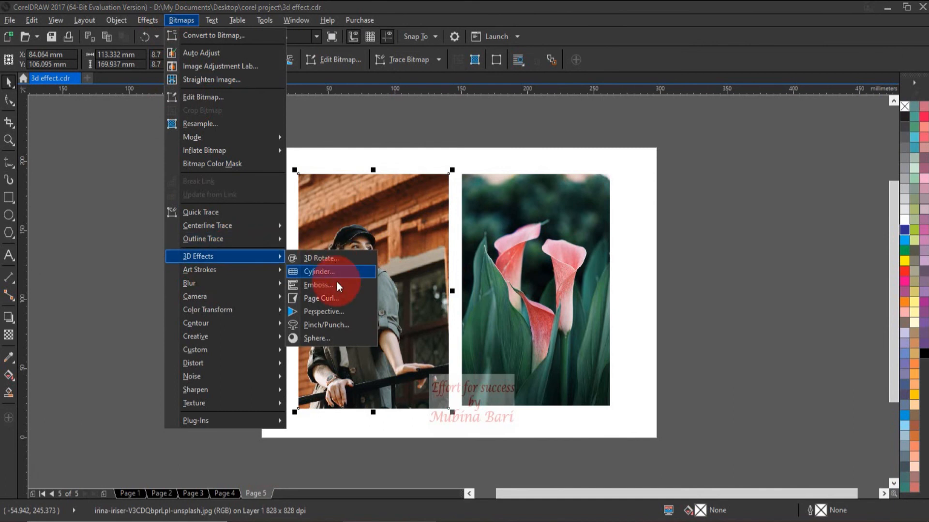
{"action": "left_click", "coordinate": [319, 341]}
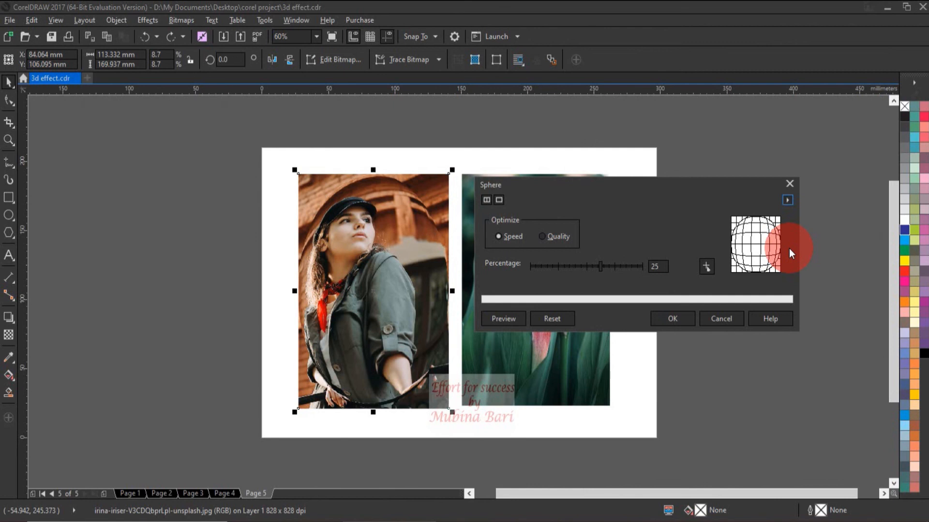
- Center the Sphere effect on the woman's face, try Quality optimization, and set it back to Speed
{"action": "left_click", "coordinate": [706, 267]}
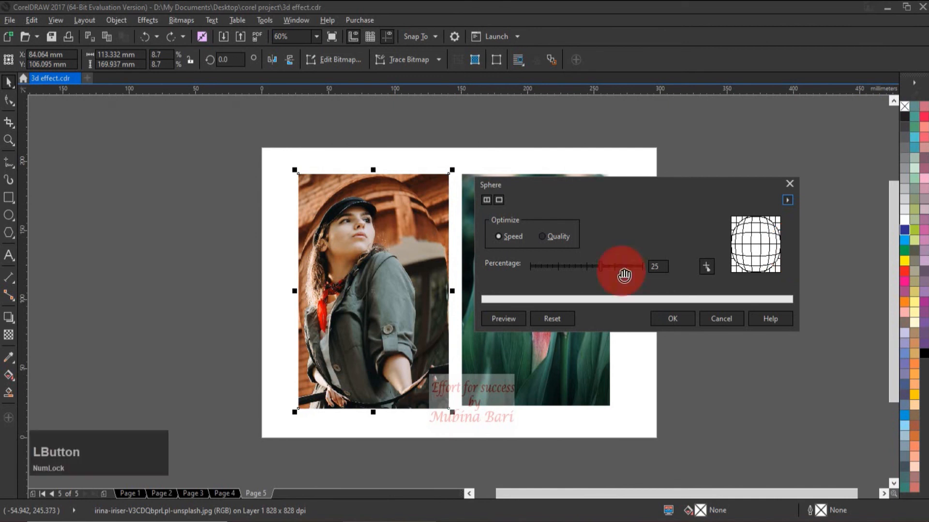
{"action": "left_click", "coordinate": [426, 247]}
{"action": "left_click", "coordinate": [706, 267]}
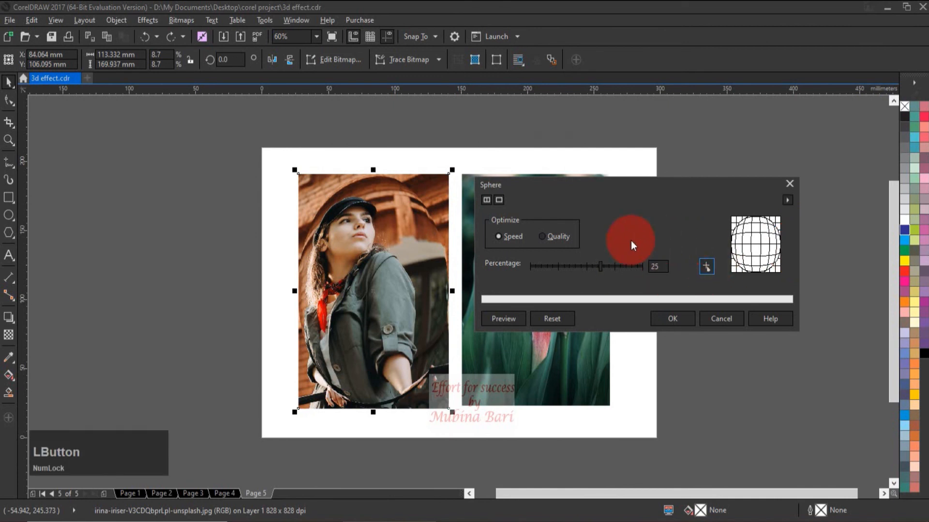
{"action": "left_click", "coordinate": [361, 232]}
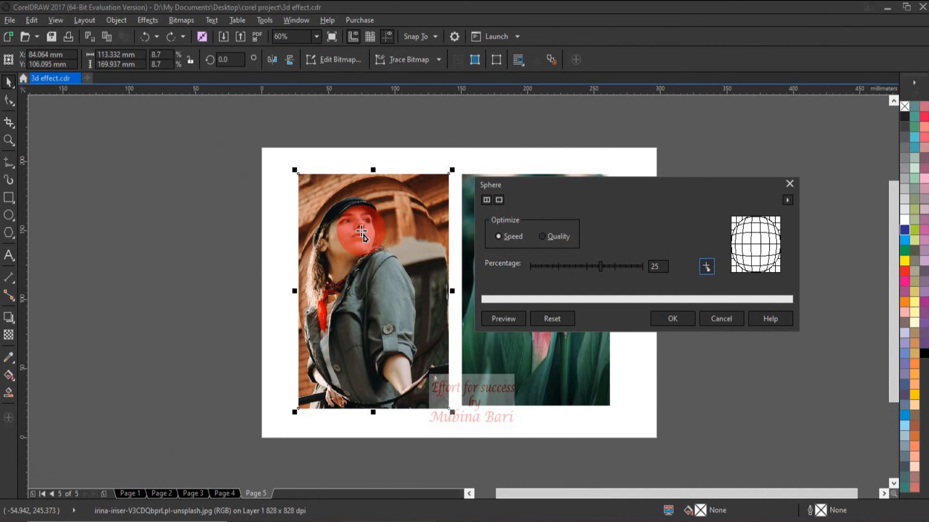
{"action": "left_click", "coordinate": [362, 232]}
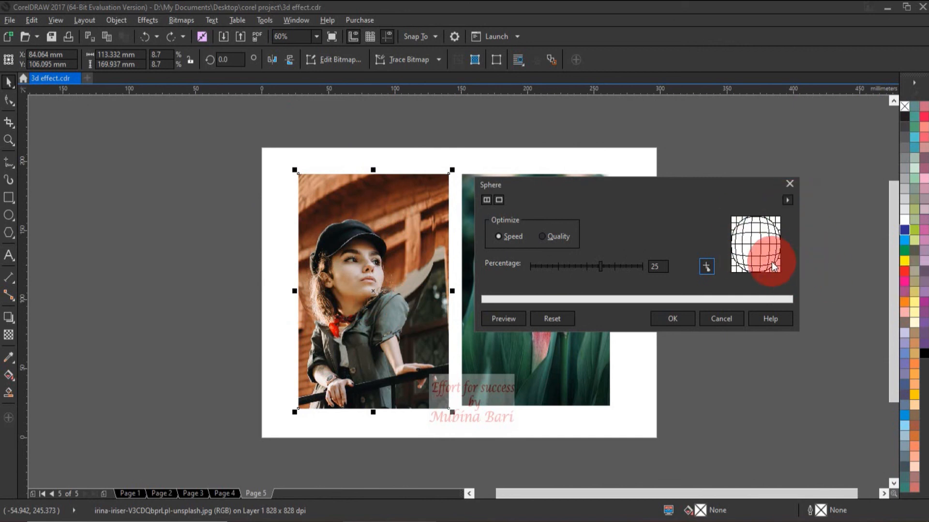
{"action": "left_click", "coordinate": [543, 238]}
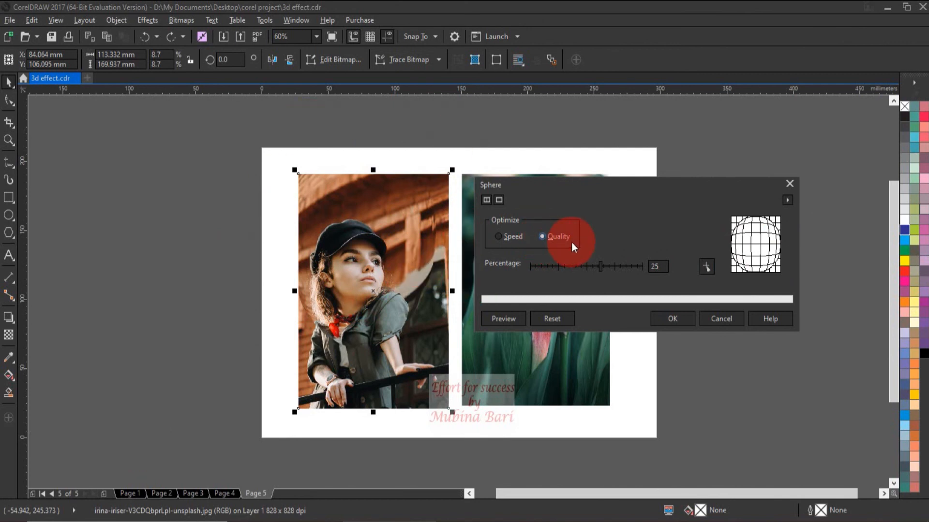
{"action": "left_click", "coordinate": [497, 235]}
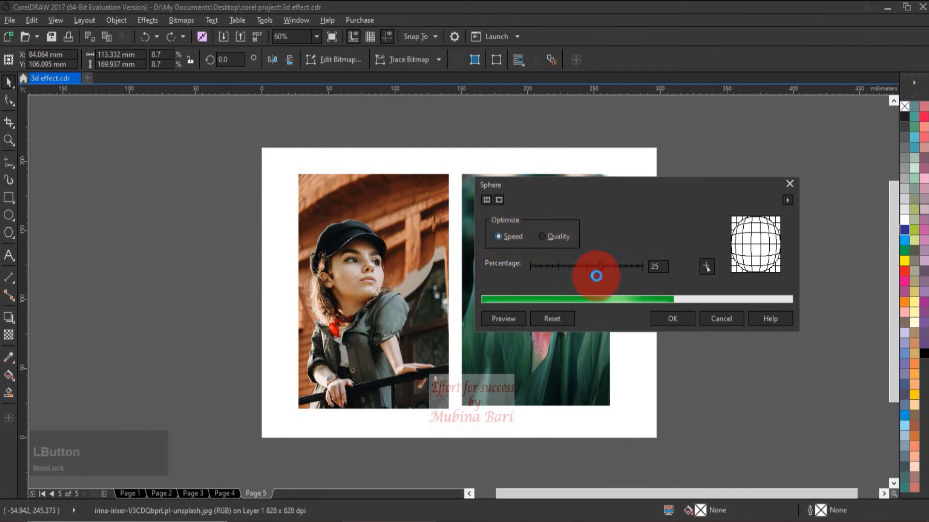
- Try the Sphere effect at -15 percent on the photo of the woman in the black cap and discard it
{"action": "left_click", "coordinate": [578, 265]}
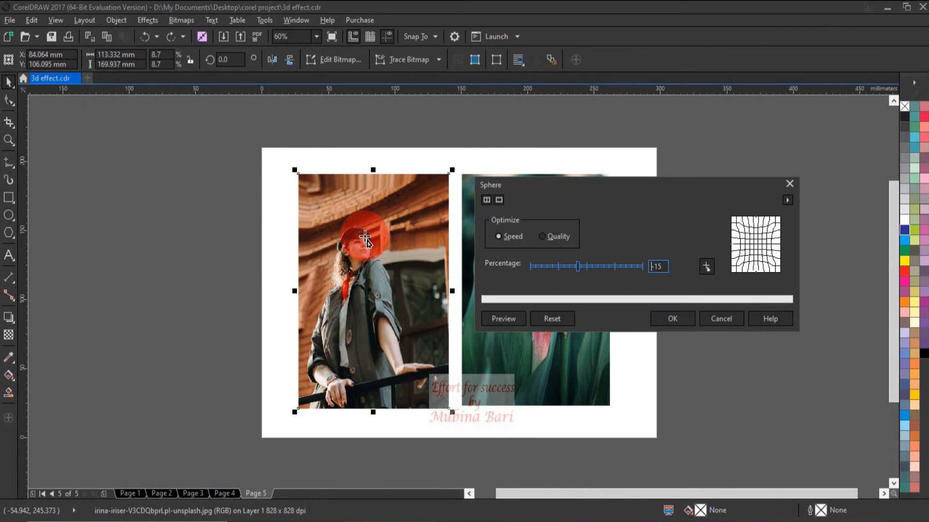
{"action": "left_click", "coordinate": [792, 185]}
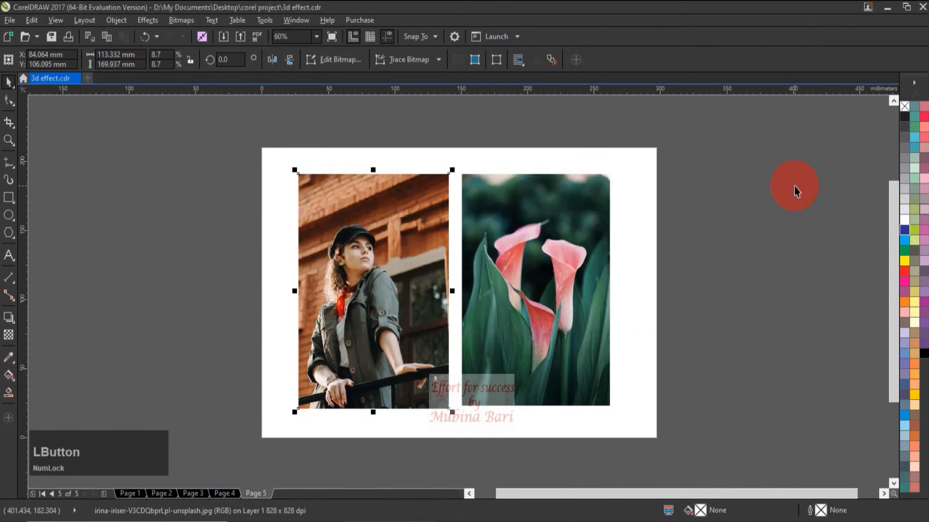
- Start the Sphere effect on the pink calla lily photo and move its settings dialog clear of that photo
{"action": "left_click", "coordinate": [557, 288]}
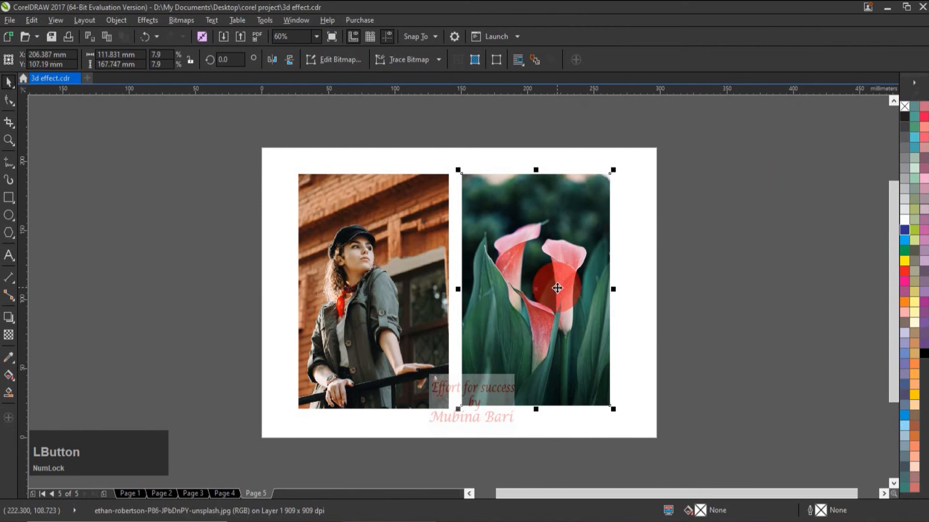
{"action": "left_click", "coordinate": [182, 20]}
{"action": "mouse_move", "coordinate": [199, 261]}
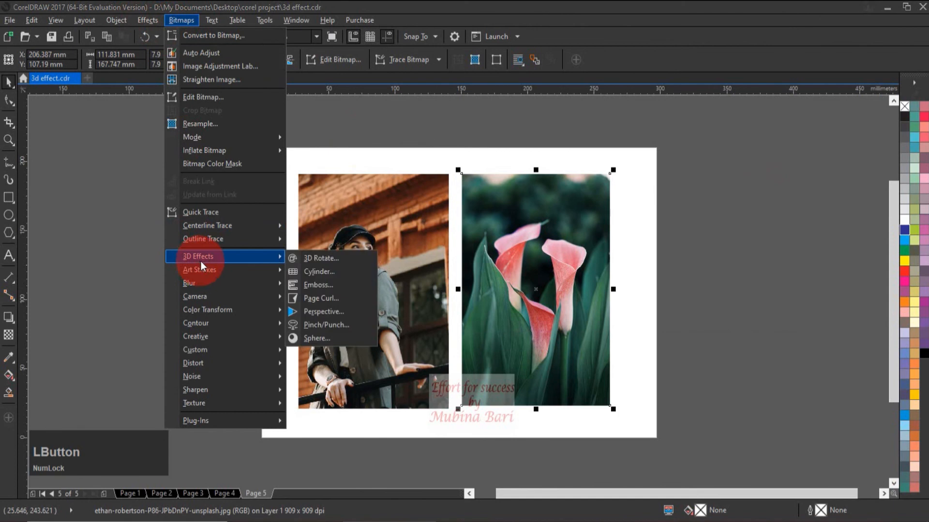
{"action": "left_click", "coordinate": [317, 338]}
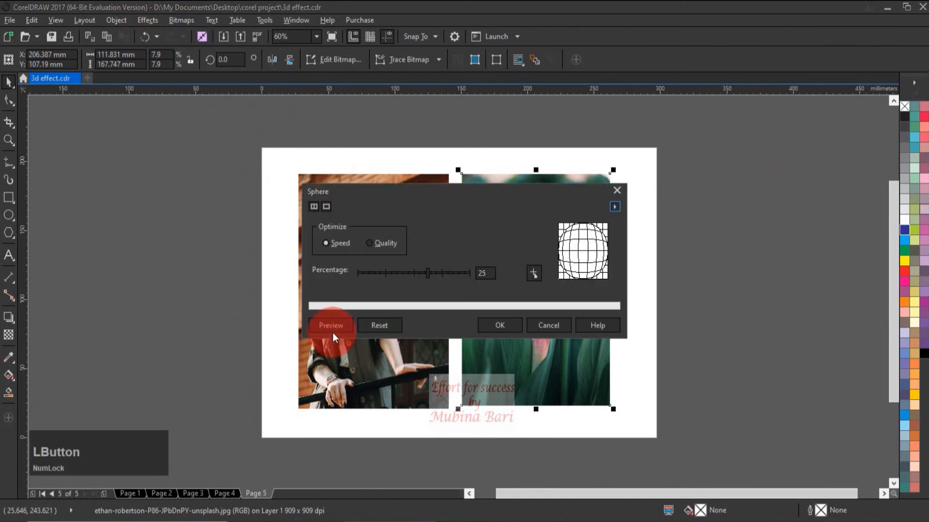
{"action": "left_click_drag", "start_coordinate": [453, 193], "coordinate": [264, 181]}
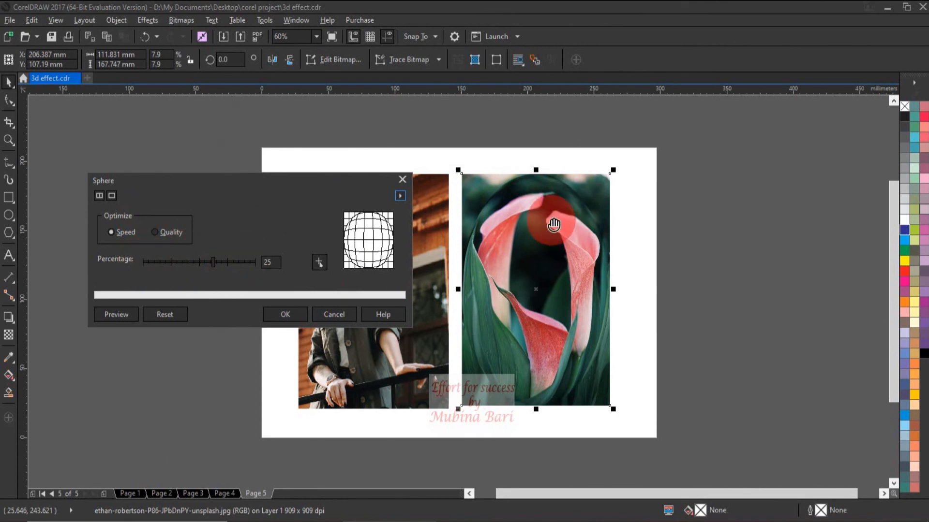
- Set the Sphere percentage to -94 and place the effect's center in the lower middle of the calla lily photo
{"action": "left_click", "coordinate": [147, 263]}
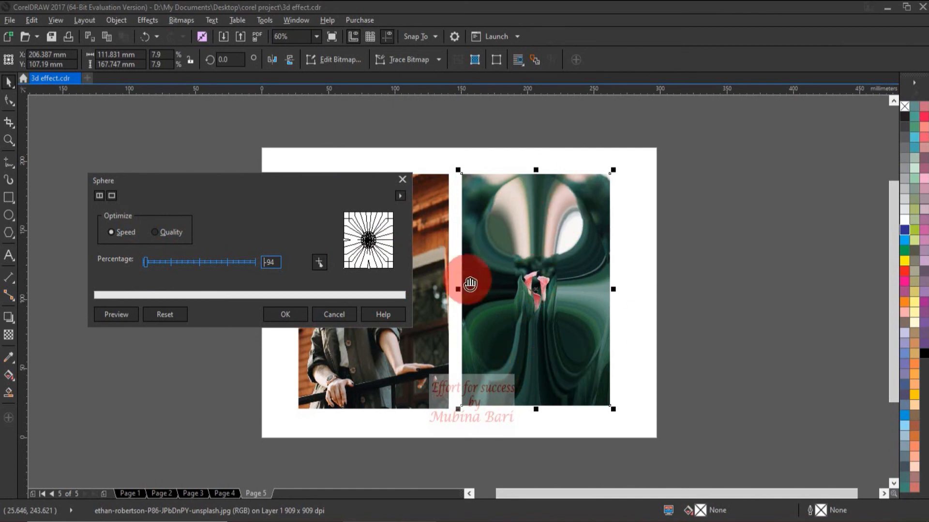
{"action": "left_click", "coordinate": [250, 178]}
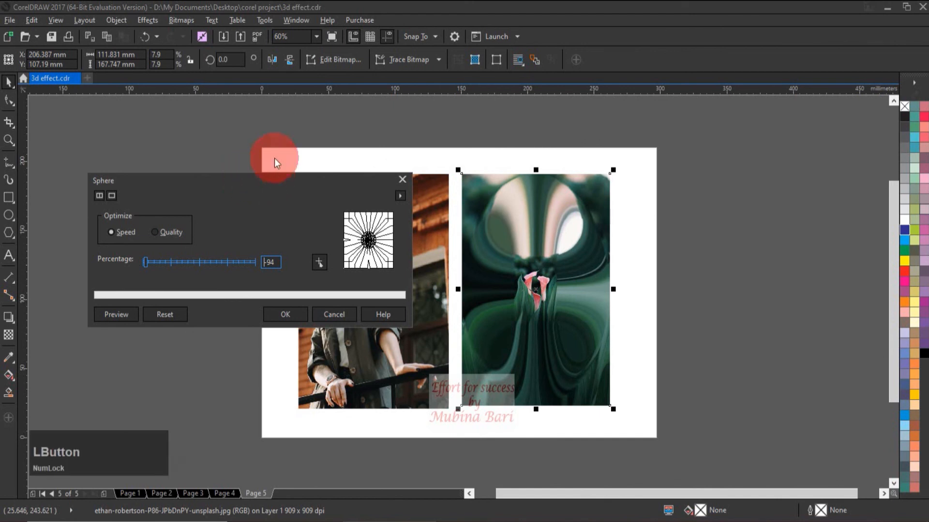
{"action": "left_click", "coordinate": [319, 263]}
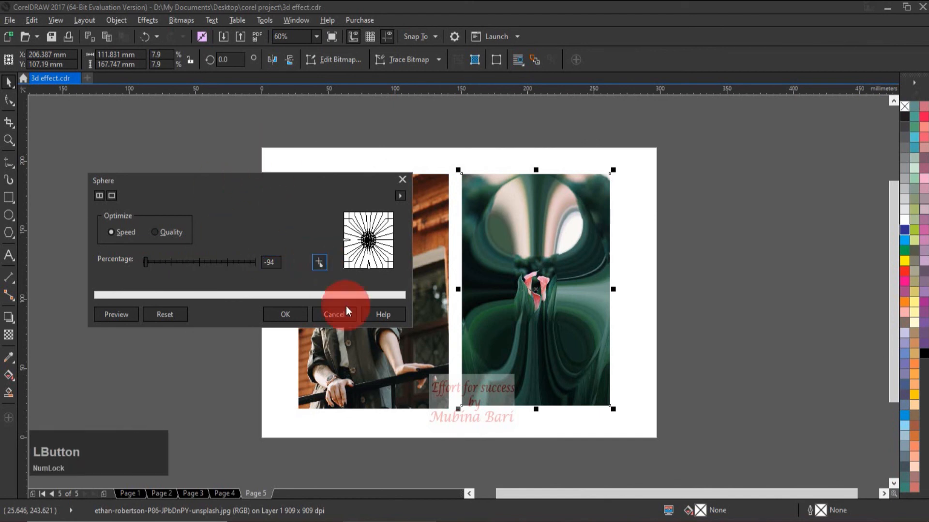
{"action": "left_click", "coordinate": [535, 368]}
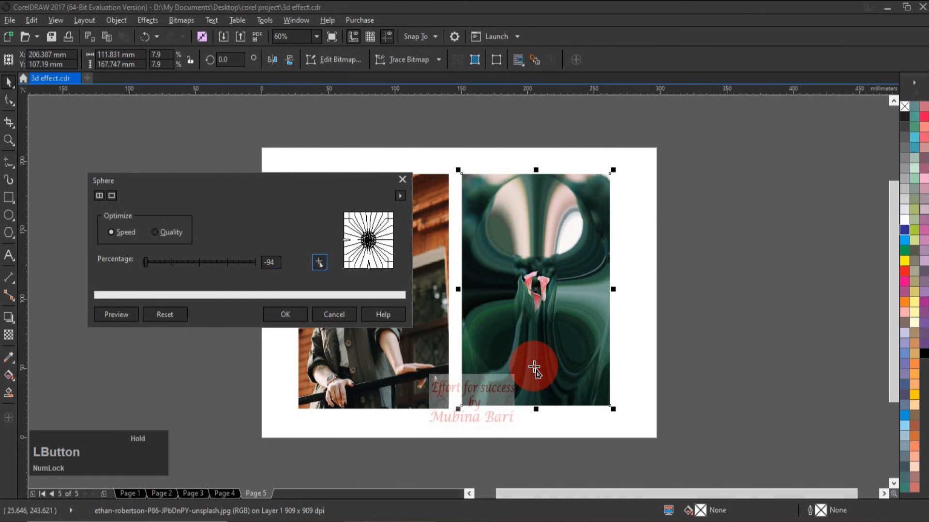